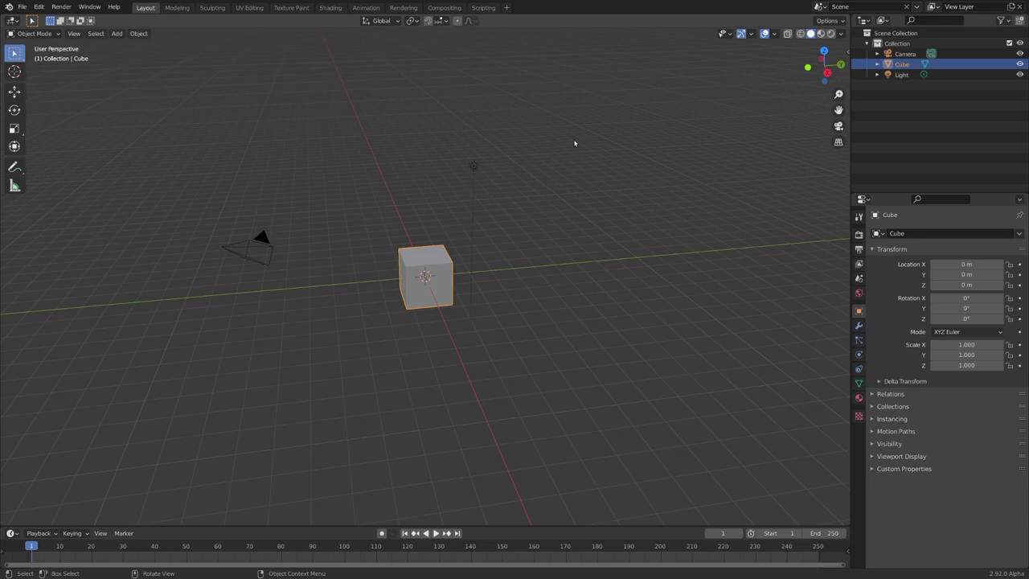
- Delete the default camera, cube and light from the scene
middle_drag(574, 143, 459, 176)
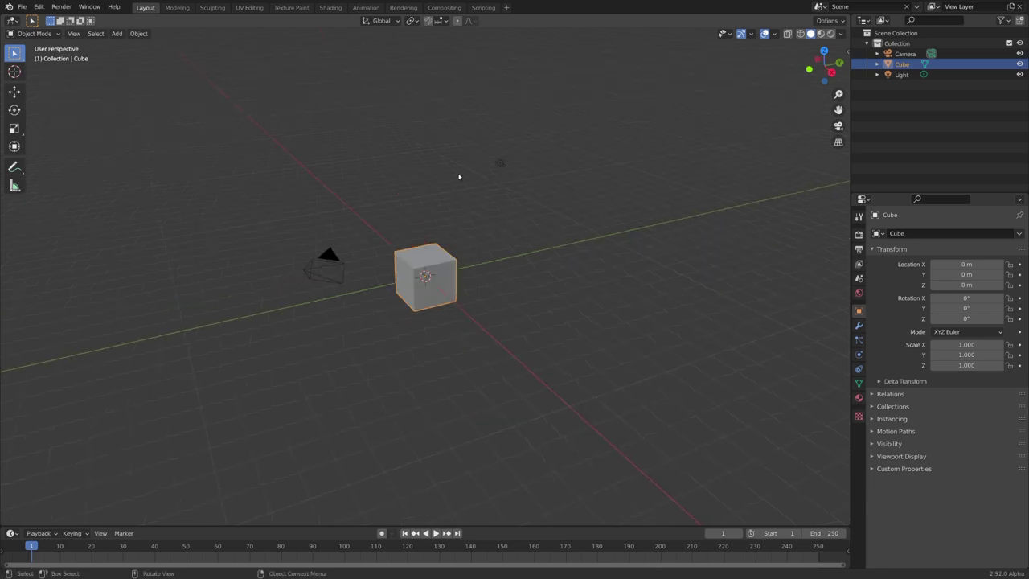
key(a)
key(x)
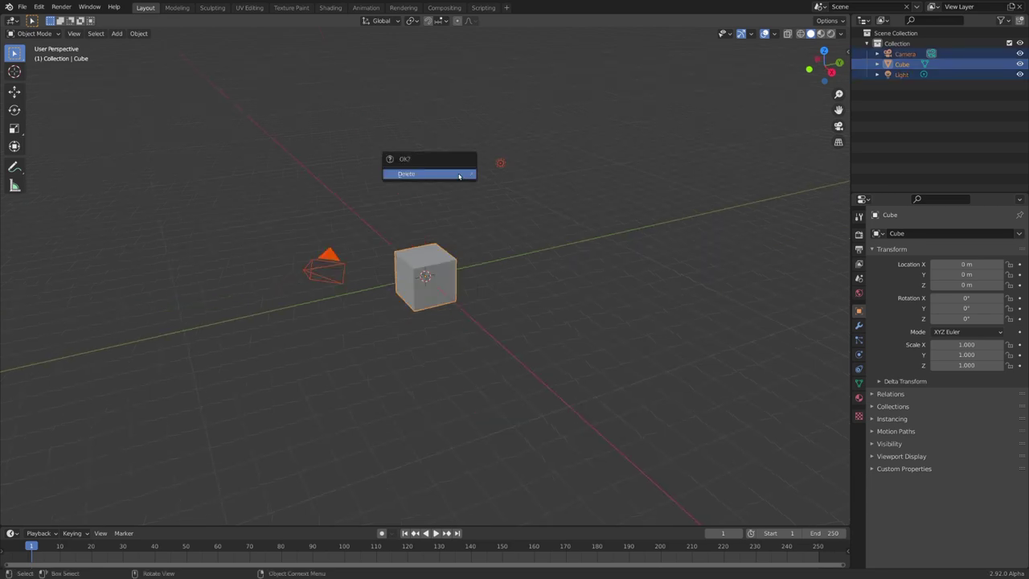
click(459, 174)
- Add a mesh plane and scale it uniformly by 5 as the floor
key(shift+a)
mouse_move(459, 174)
click(495, 175)
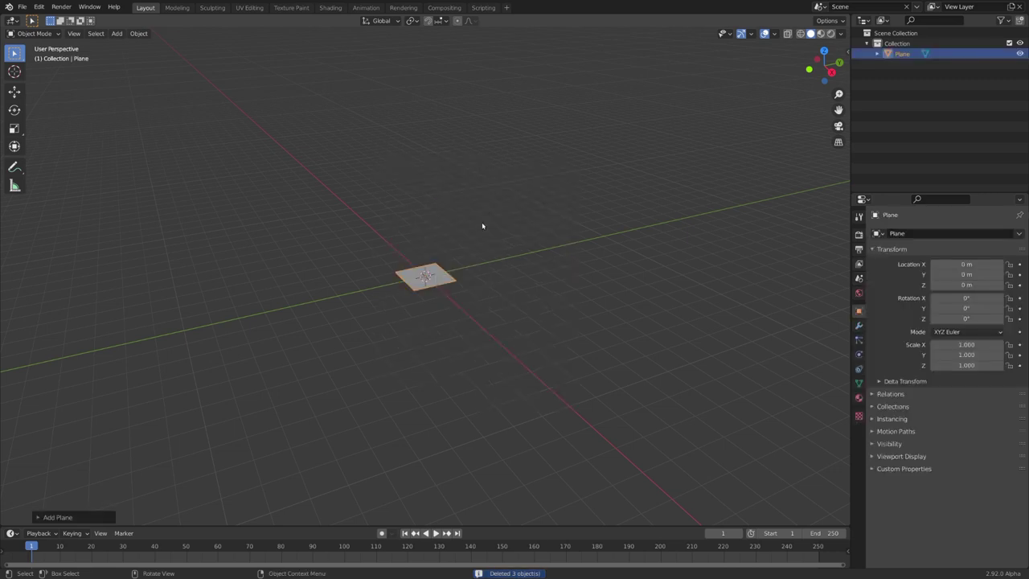
text(s5)
key(Return)
- Enable Rigid Body physics on the plane and set its type to Passive
middle_drag(484, 228, 519, 232)
scroll(519, 232, up, 3)
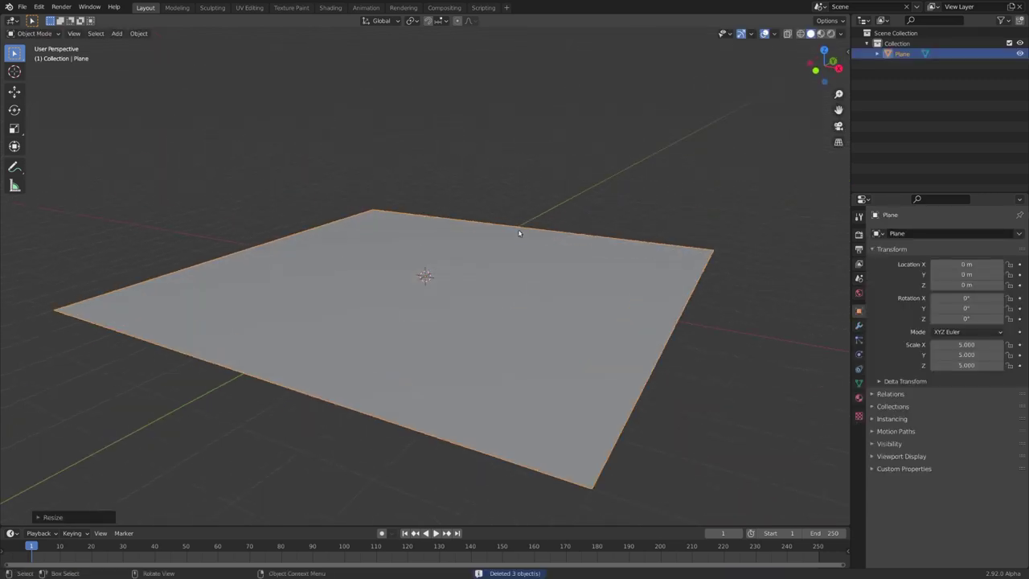
click(858, 353)
click(991, 268)
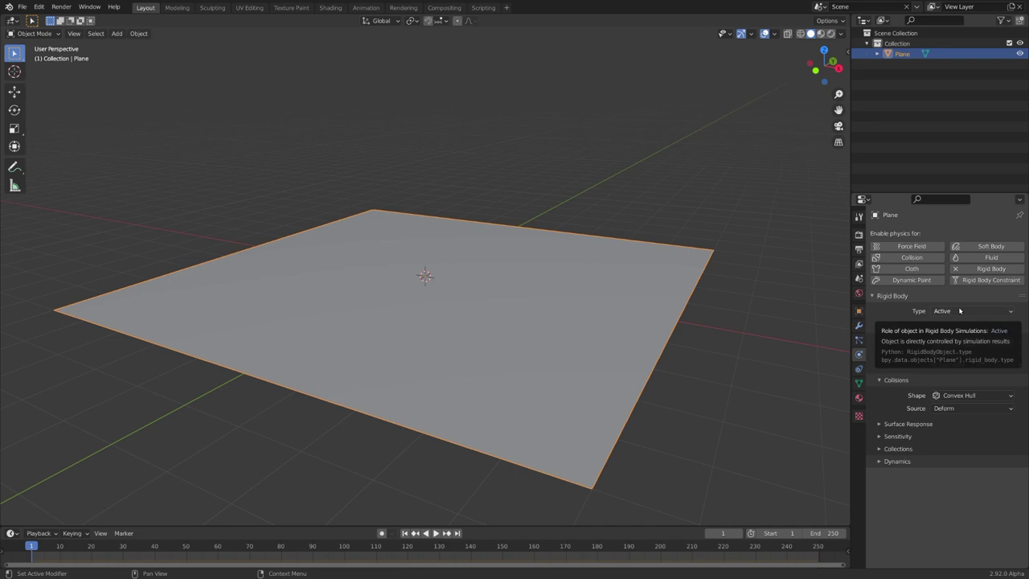
click(956, 314)
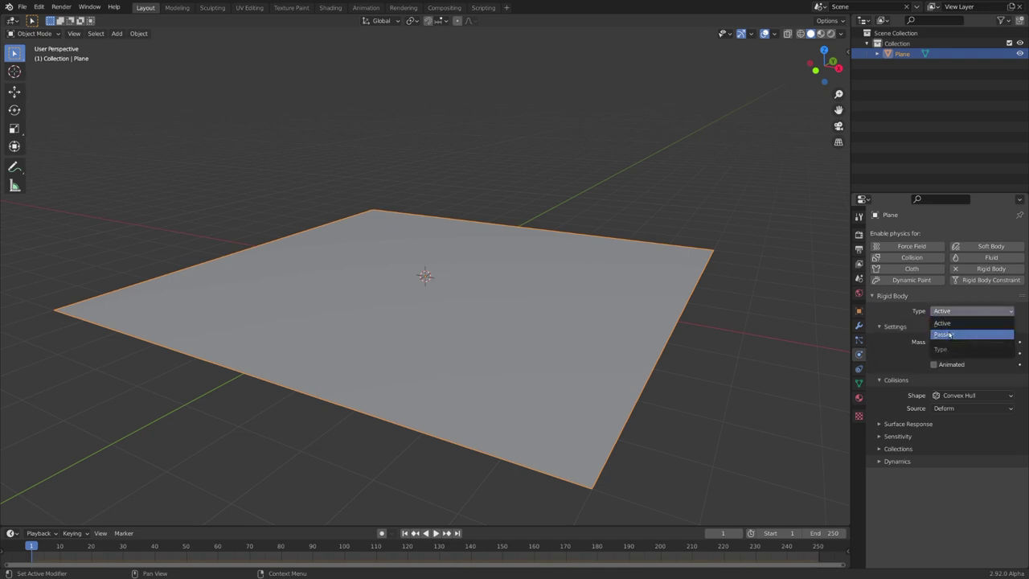
click(952, 335)
- Add a cube and move its geometry up 1 m in Edit Mode, leaving its origin at the base
key(shift+a)
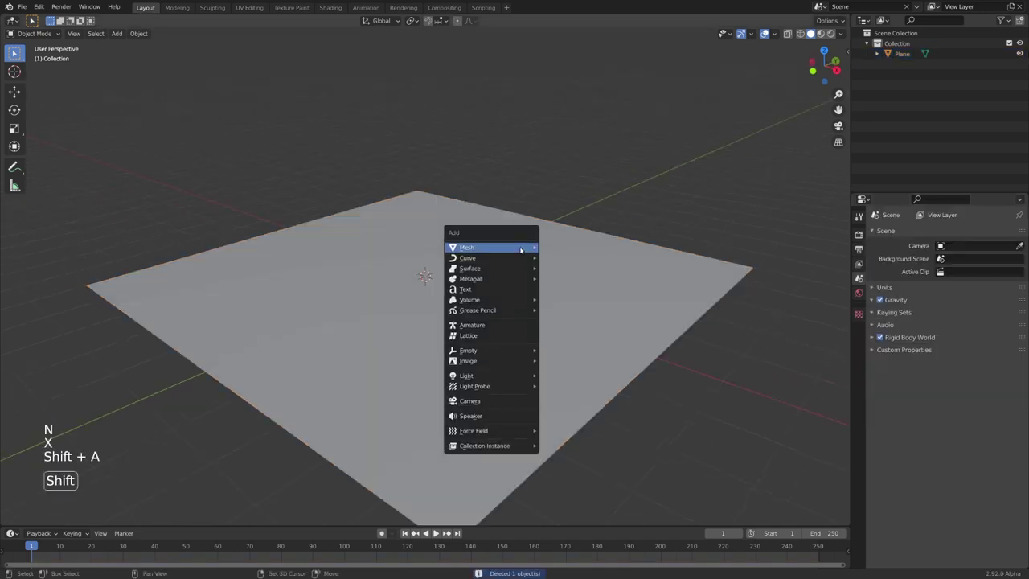
mouse_move(518, 247)
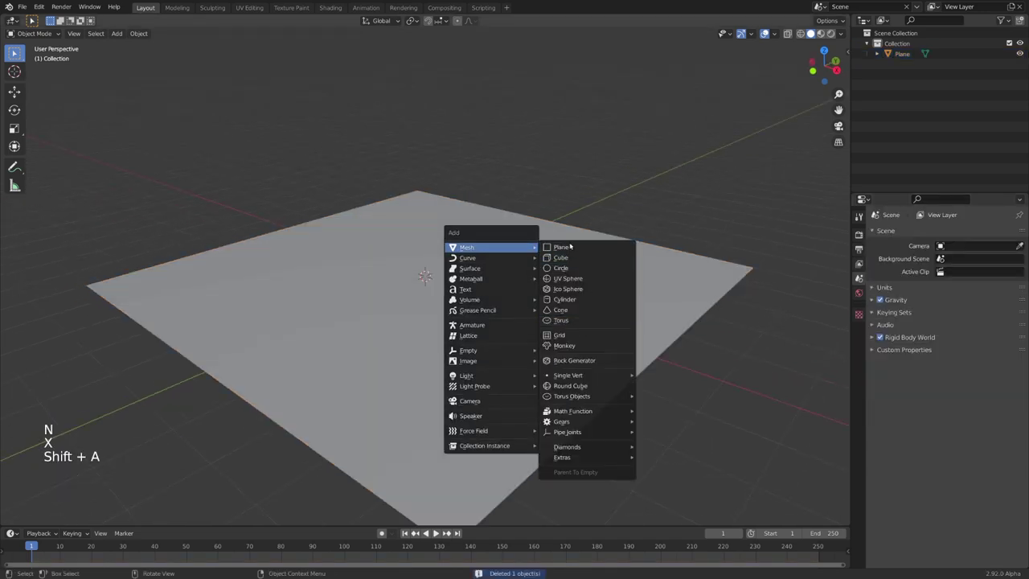
click(561, 257)
key(Tab)
key(g)
key(z)
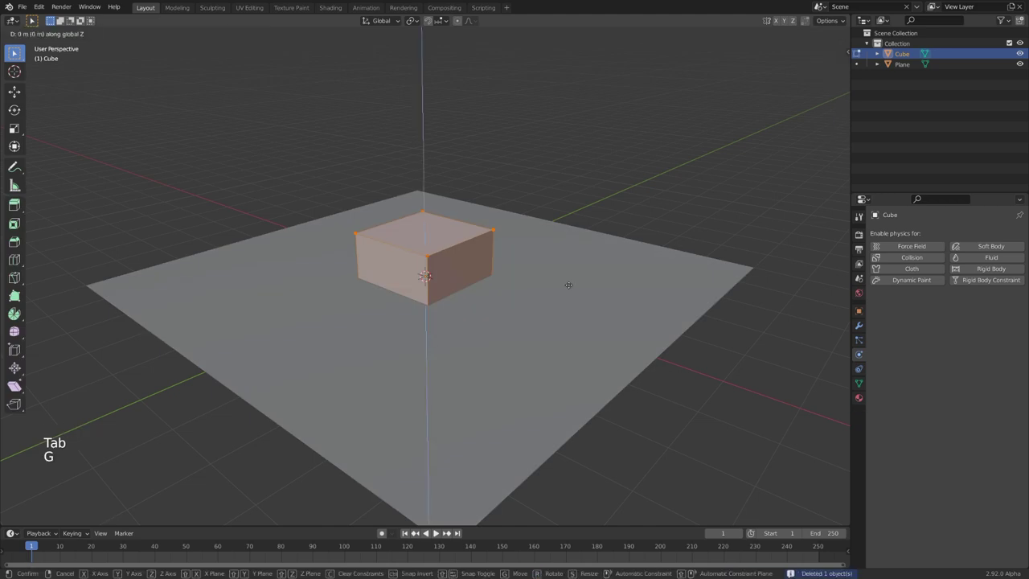
key(1)
key(Return)
key(Tab)
- Scale the cube down uniformly to a small block at the centre of the plane
middle_drag(736, 400, 724, 370)
key(s)
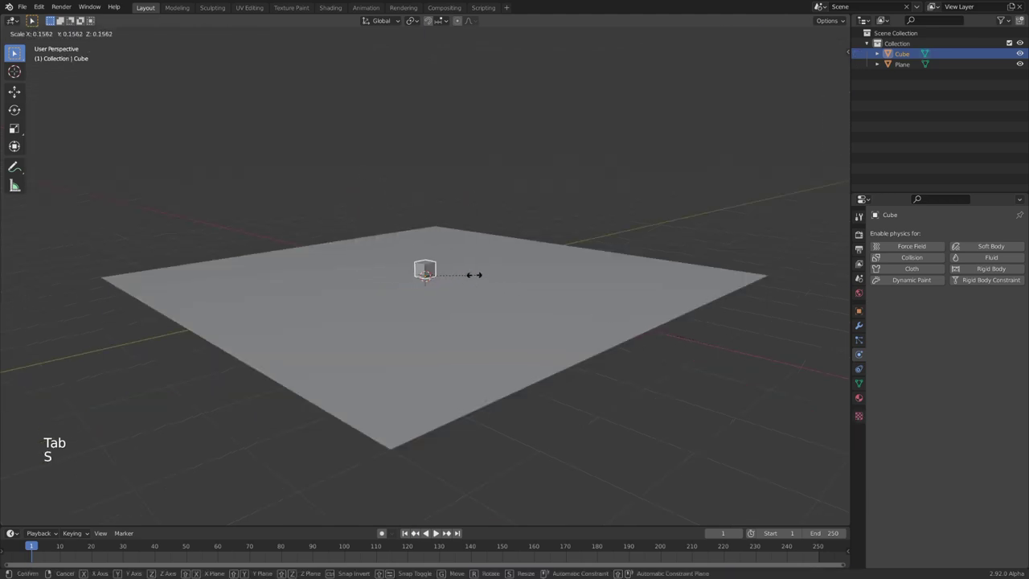
click(463, 280)
- Enable Rigid Body physics on the small cube and set its type to Passive
scroll(542, 303, up, 5)
middle_drag(462, 280, 539, 278)
scroll(570, 316, up, 4)
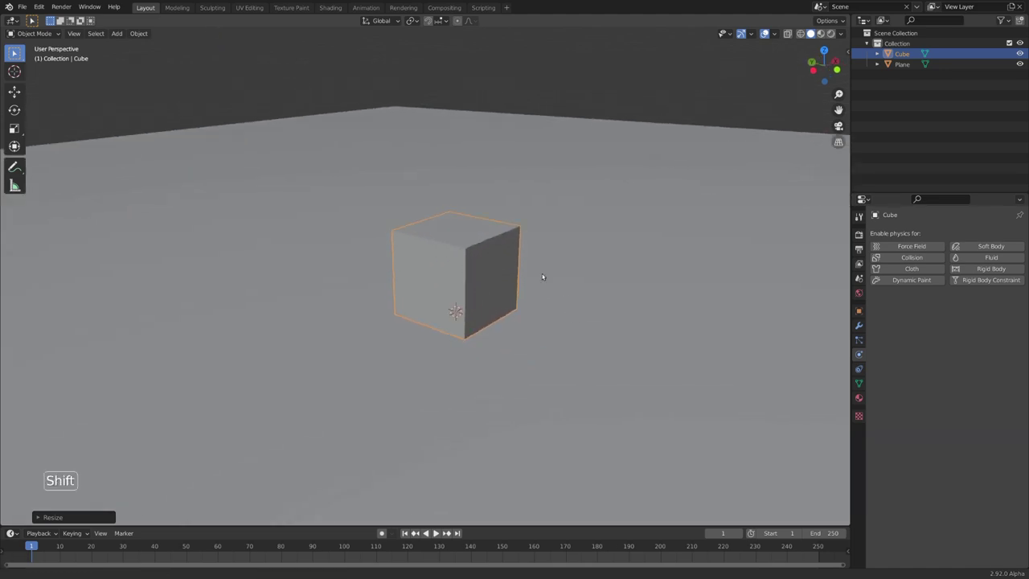
scroll(539, 278, down, 3)
click(978, 271)
click(958, 311)
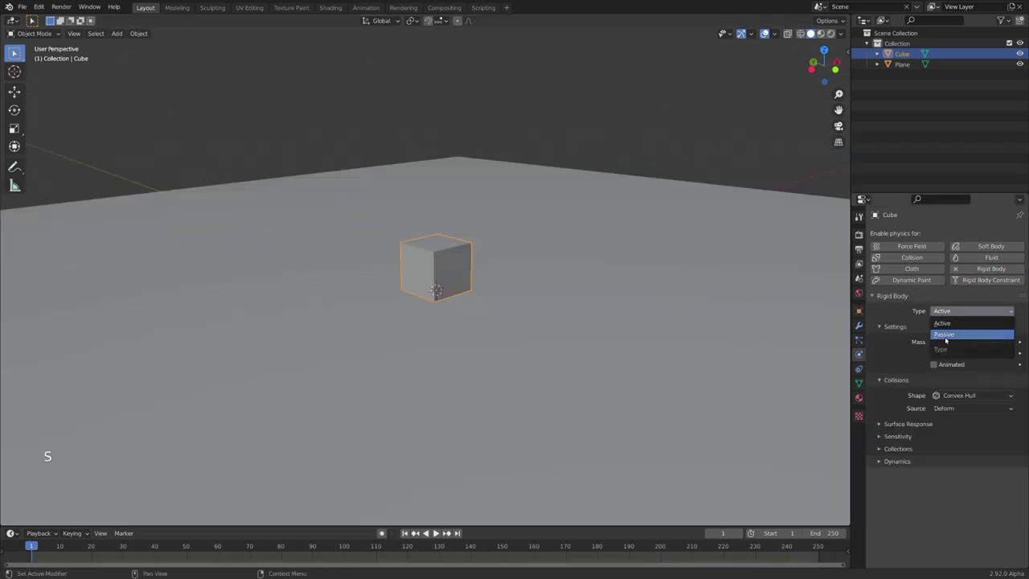
click(948, 335)
- Add a second, full-size cube and raise it along Z high above the plane
scroll(581, 298, down, 5)
middle_drag(581, 298, 563, 293)
key(shift+a)
mouse_move(530, 299)
click(610, 313)
scroll(528, 338, down, 5)
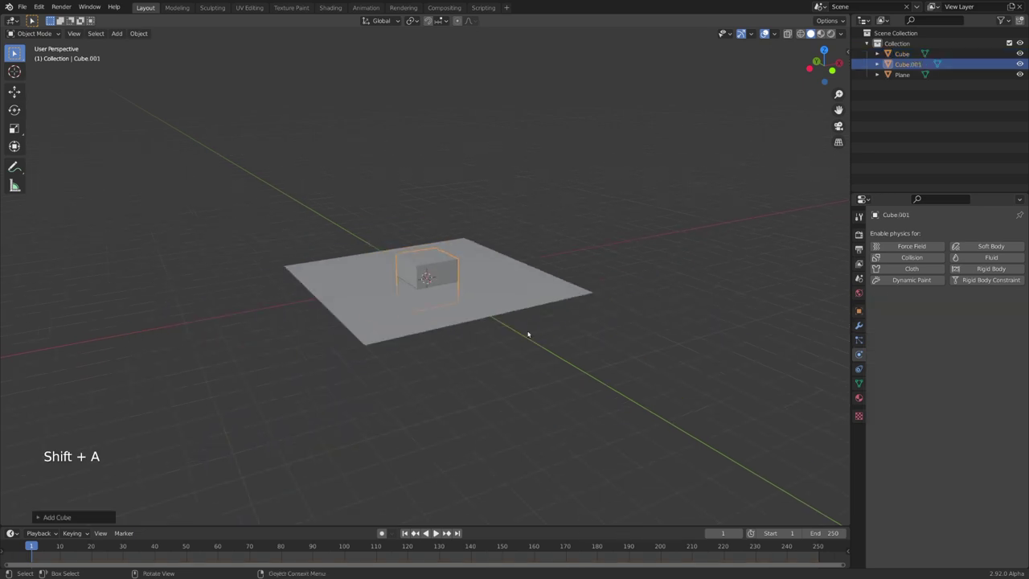
key(g)
key(z)
click(539, 237)
- Enable active Rigid Body physics on the raised cube and play the drop simulation from the first frame
click(983, 269)
mouse_move(538, 237)
shift+middle_down()
mouse_move(548, 331)
mouse_move(548, 293)
mouse_move(585, 298)
mouse_move(536, 234)
shift+middle_up()
key(space)
key(space)
key(shift+Left)
key(space)
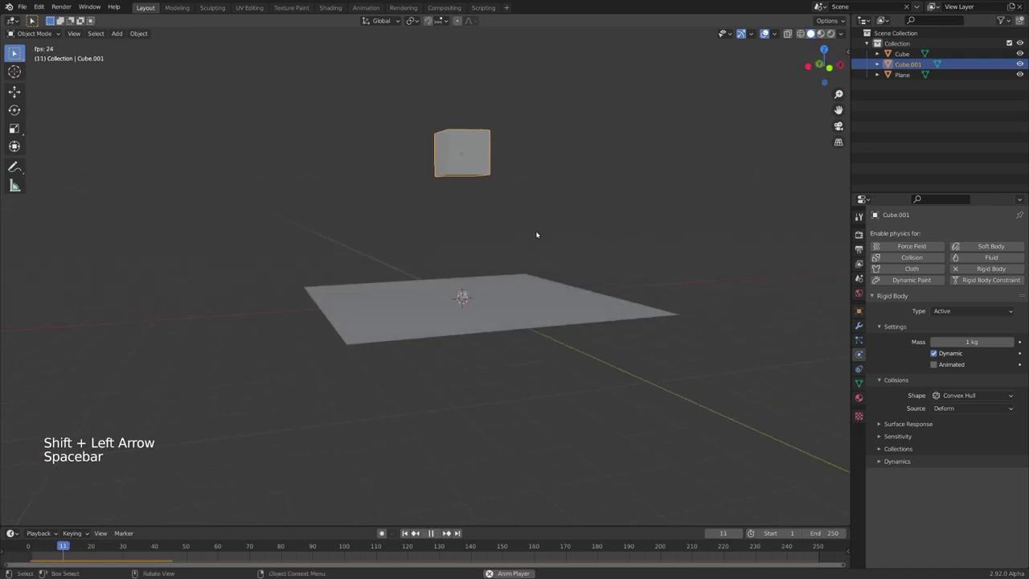
scroll(537, 255, up, 4)
key(space)
key(shift+Left)
- Move the small cube slightly off the world centre along the plane, keeping its height locked
scroll(537, 254, down, 4)
middle_drag(557, 144, 551, 213)
scroll(500, 273, up, 4)
click(515, 325)
key(g)
key(shift)
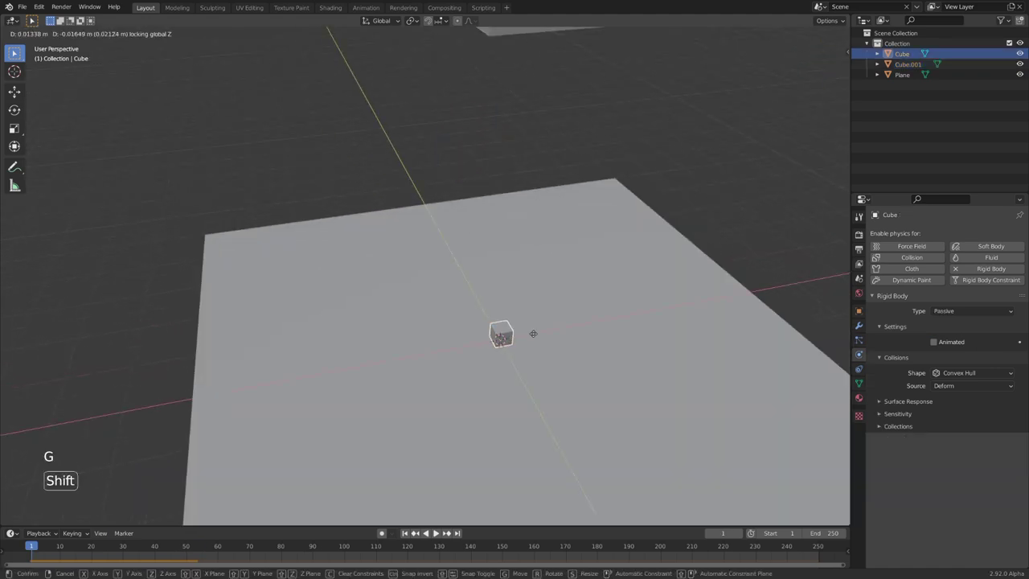
click(688, 409)
- Replay the simulation from the first frame to check how the falling cube hits the offset small cube
key(shift+Left)
scroll(651, 332, down, 6)
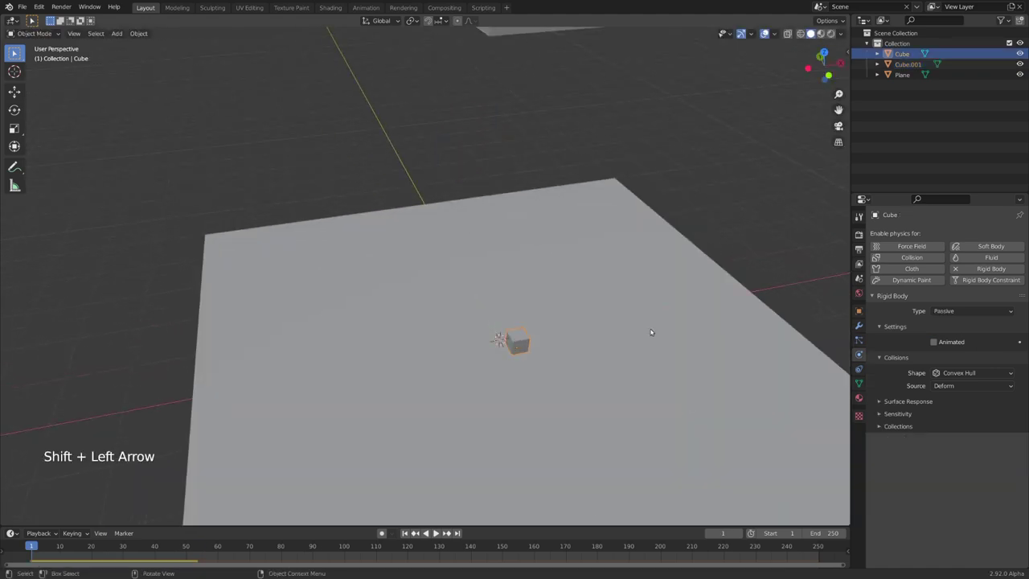
middle_drag(659, 345, 664, 308)
key(space)
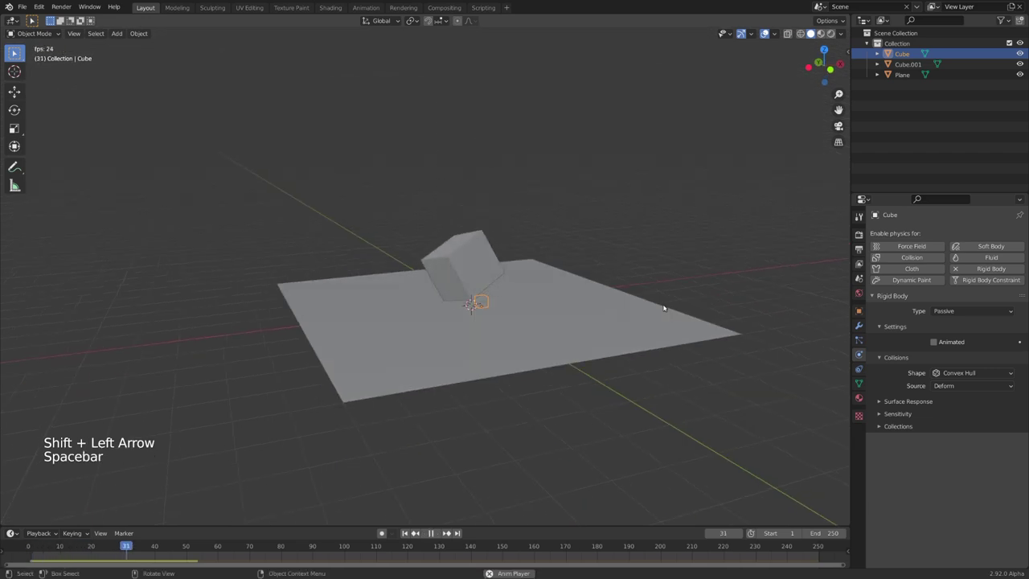
key(shift+Left)
key(space)
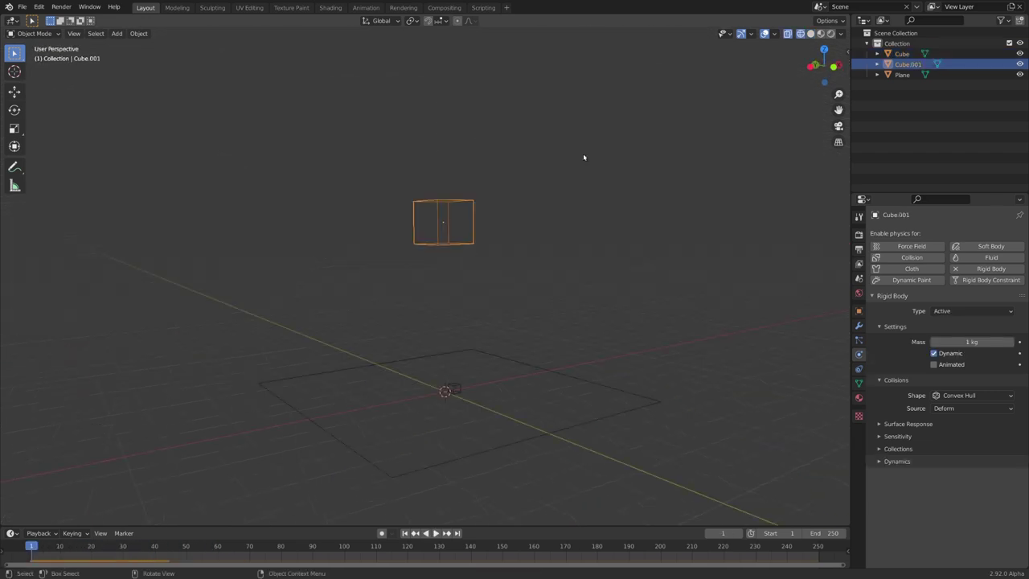
key(space)
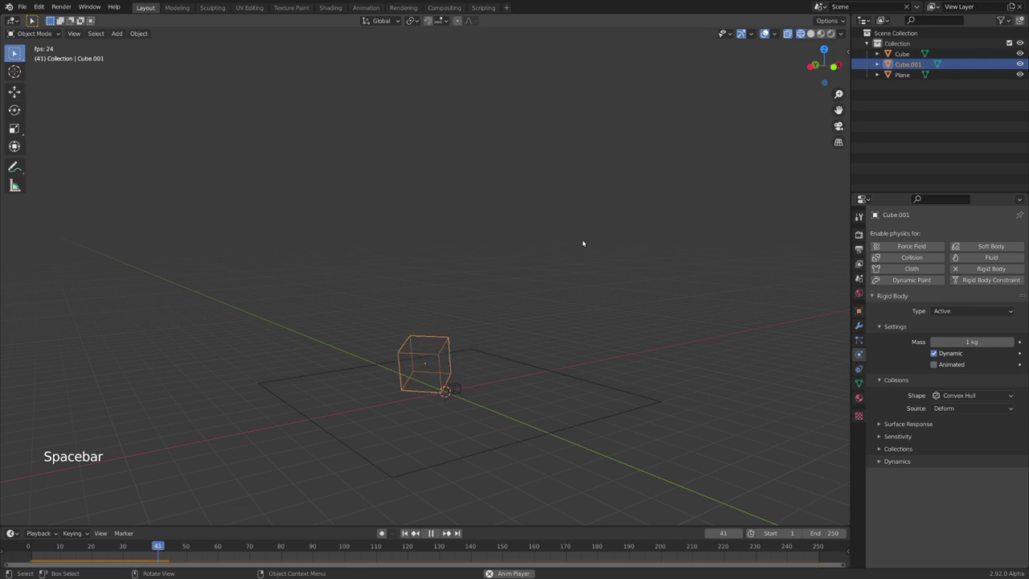
key(space)
key(shift+Left)
- Keyframe the large cube's rigid body Animated option on at frame 20 and off at frame 21
middle_drag(583, 243, 523, 267)
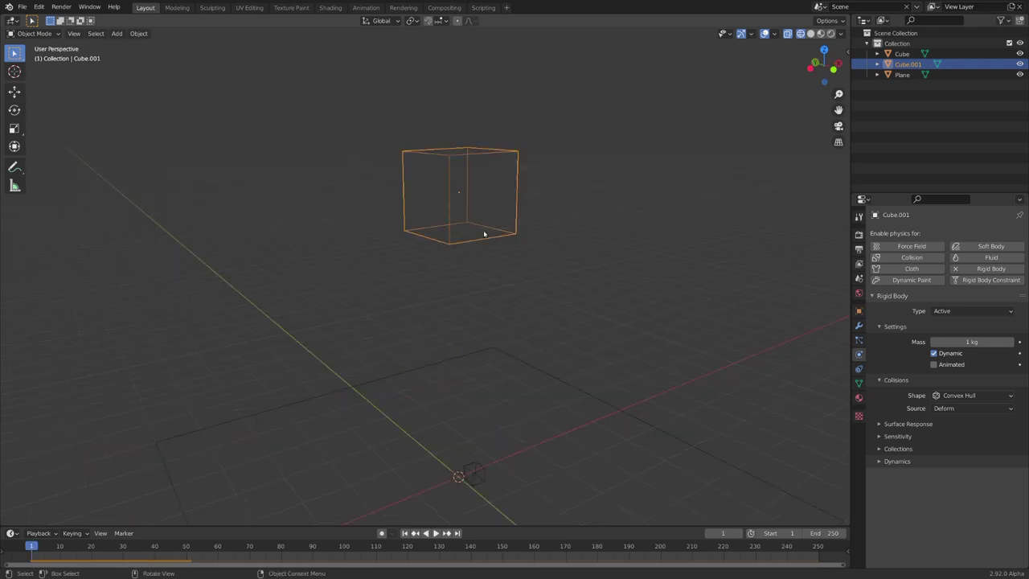
key(space)
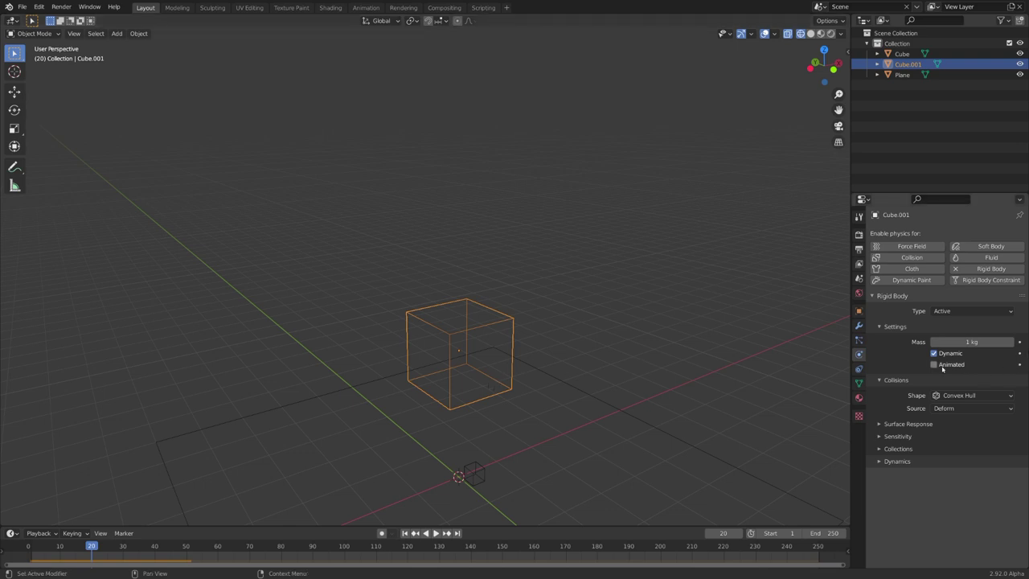
click(934, 364)
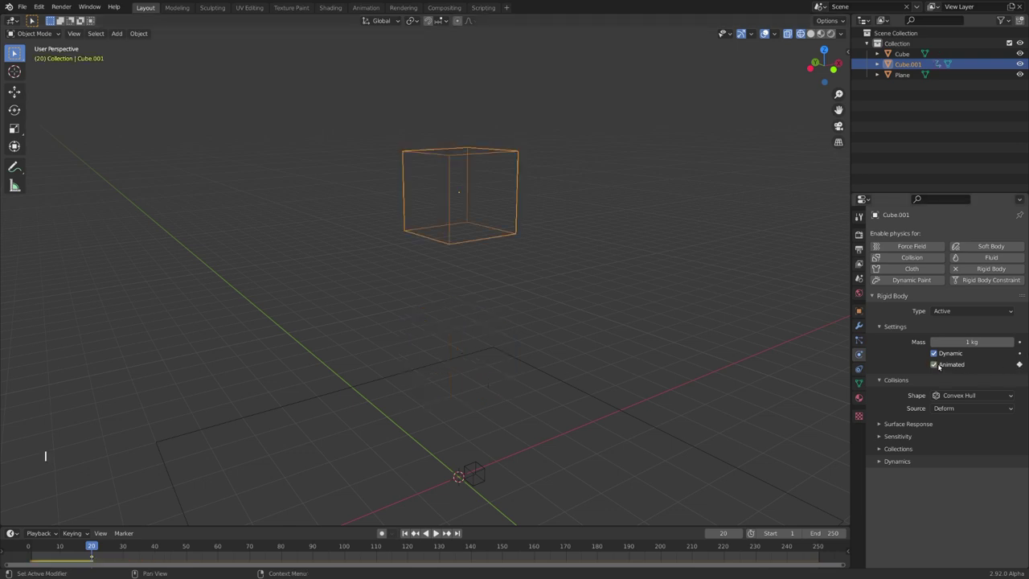
key(Right)
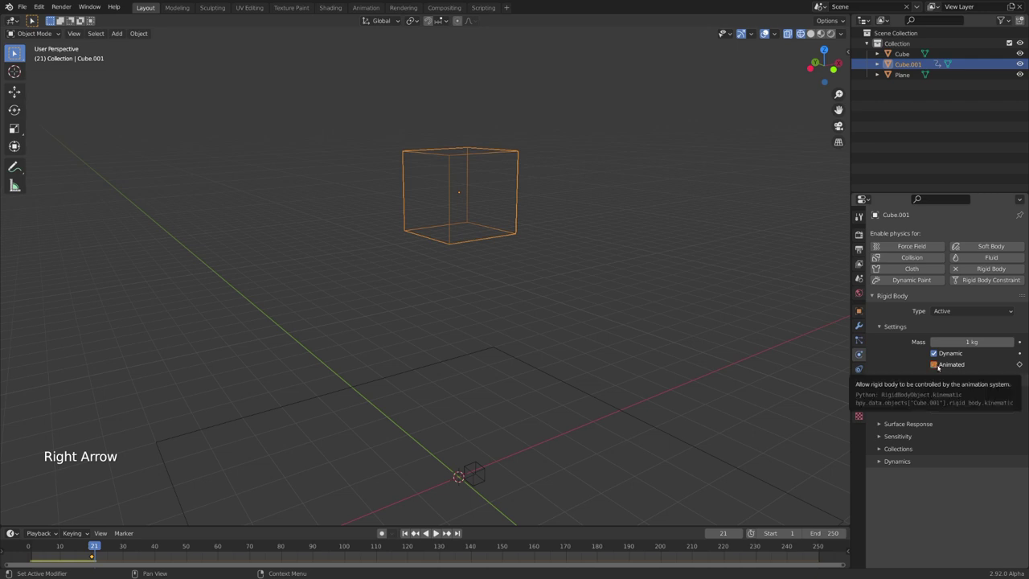
key(i)
- Play the simulation from the first frame to check the large cube's delayed drop
middle_drag(804, 346, 651, 313)
key(shift+Left)
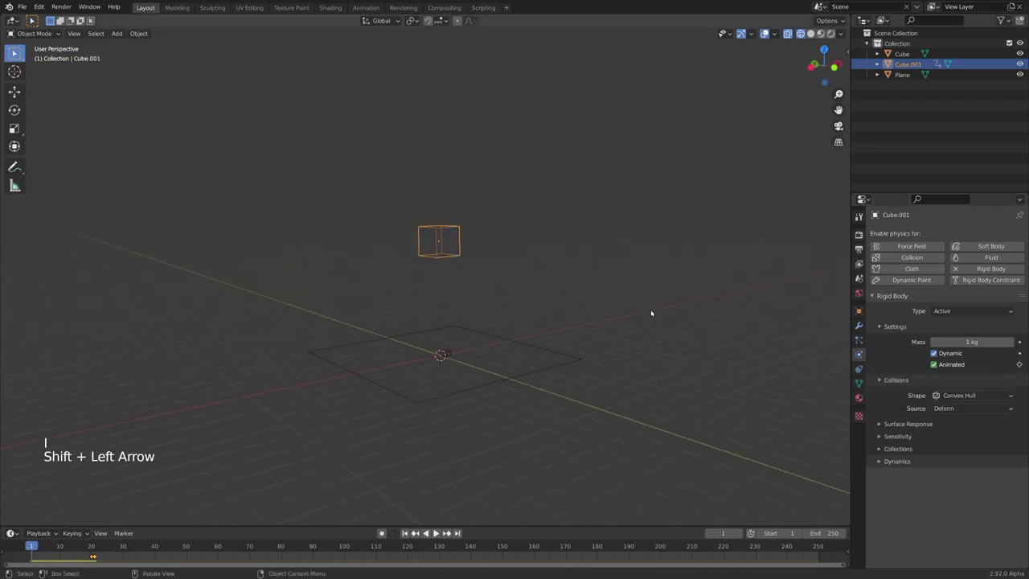
key(space)
middle_drag(491, 332, 500, 312)
scroll(500, 312, up, 4)
key(space)
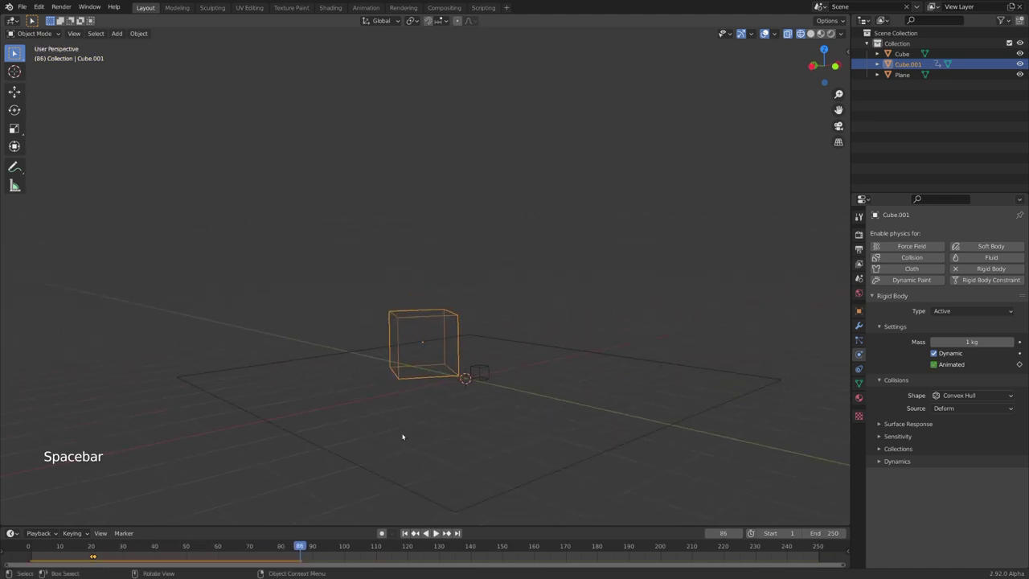
- Set the timeline's end frame to 80
middle_drag(361, 477, 483, 344)
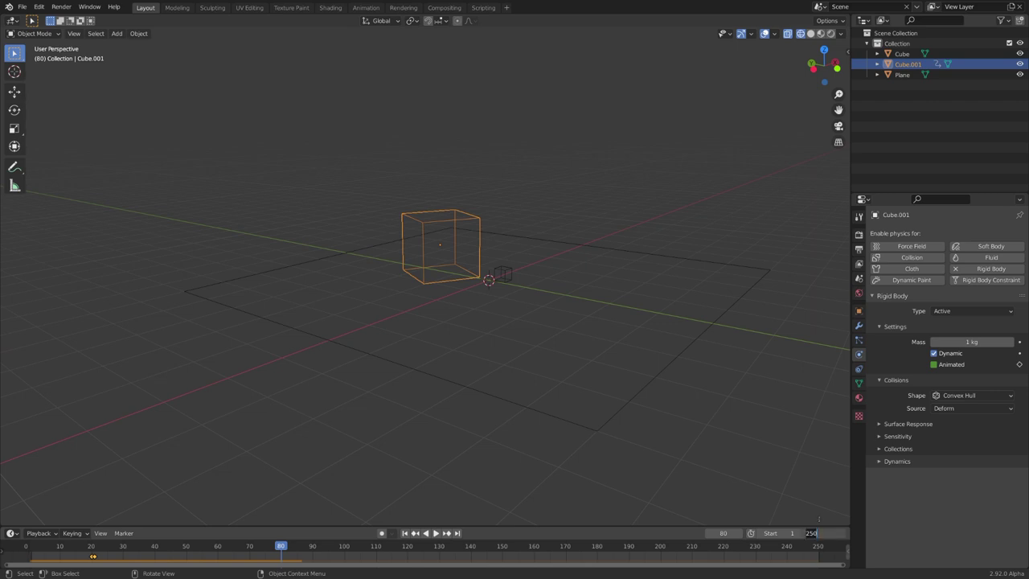
text(80)
key(Return)
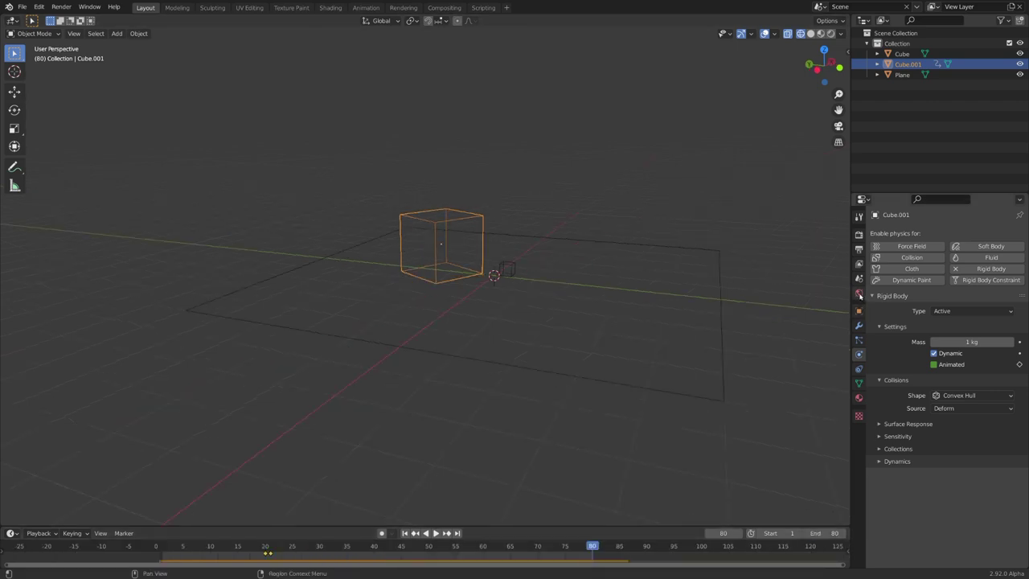
- Bake the simulation in the scene's Rigid Body World cache and return to the first frame
click(859, 278)
click(908, 338)
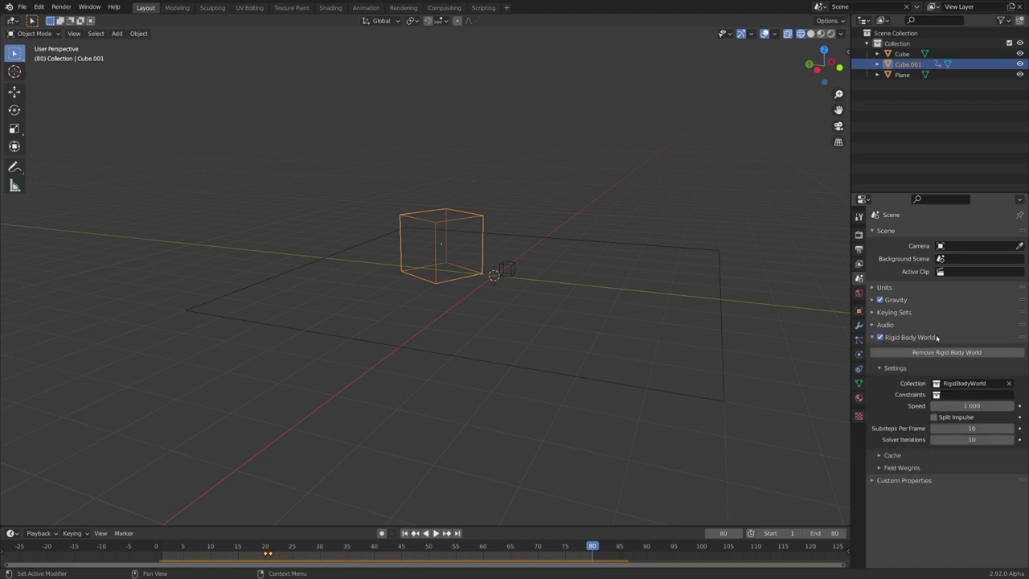
click(892, 455)
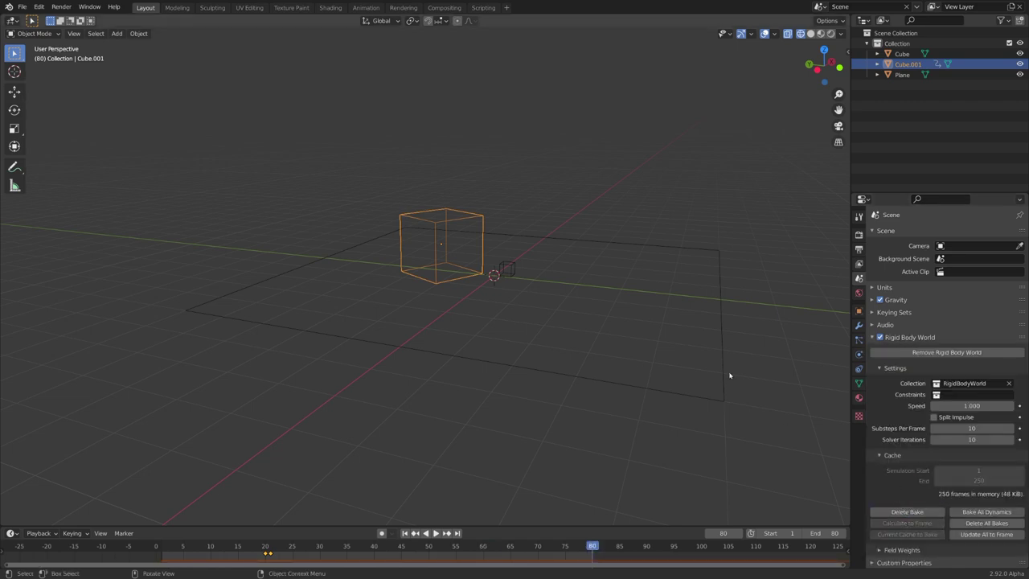
key(shift+Left)
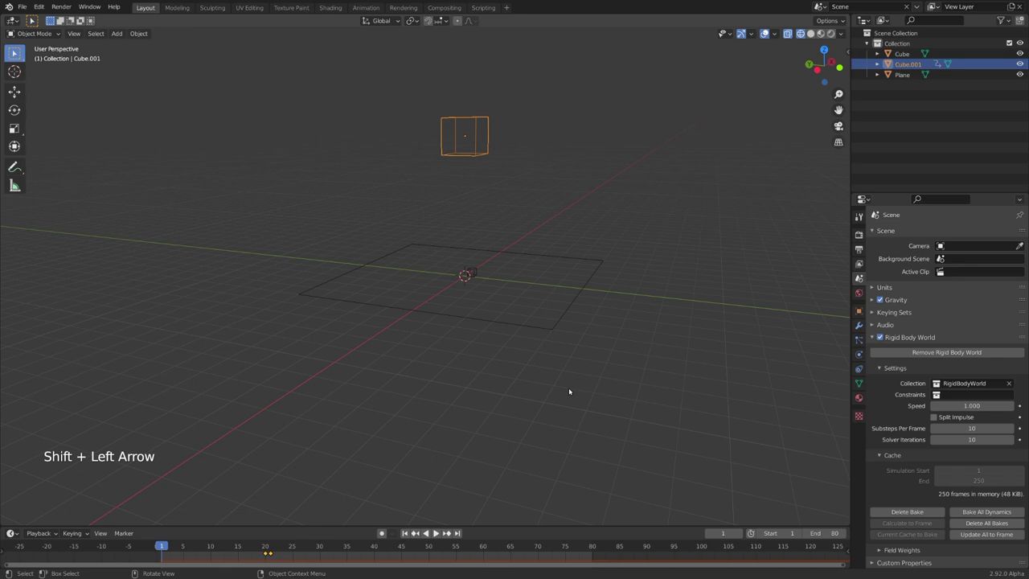
- Add a Solidify modifier to the large cube and set its thickness to about -0.341 m
middle_drag(568, 387, 558, 336)
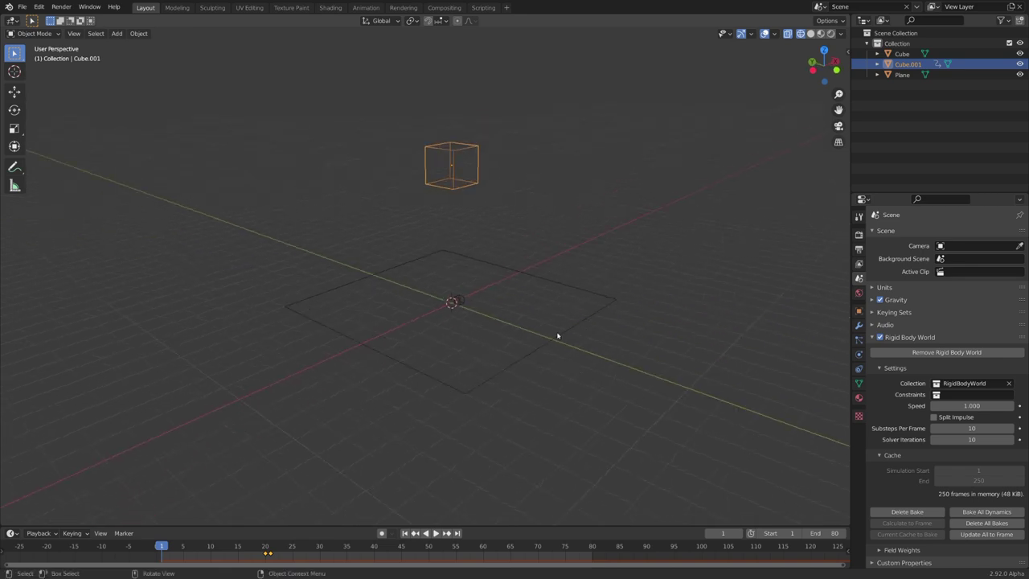
middle_drag(558, 336, 560, 356)
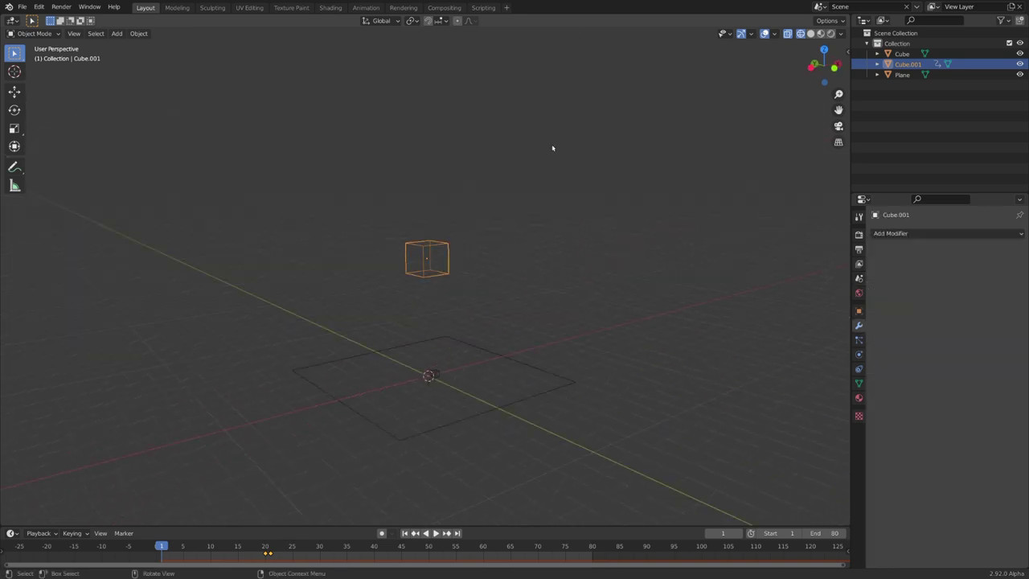
click(894, 233)
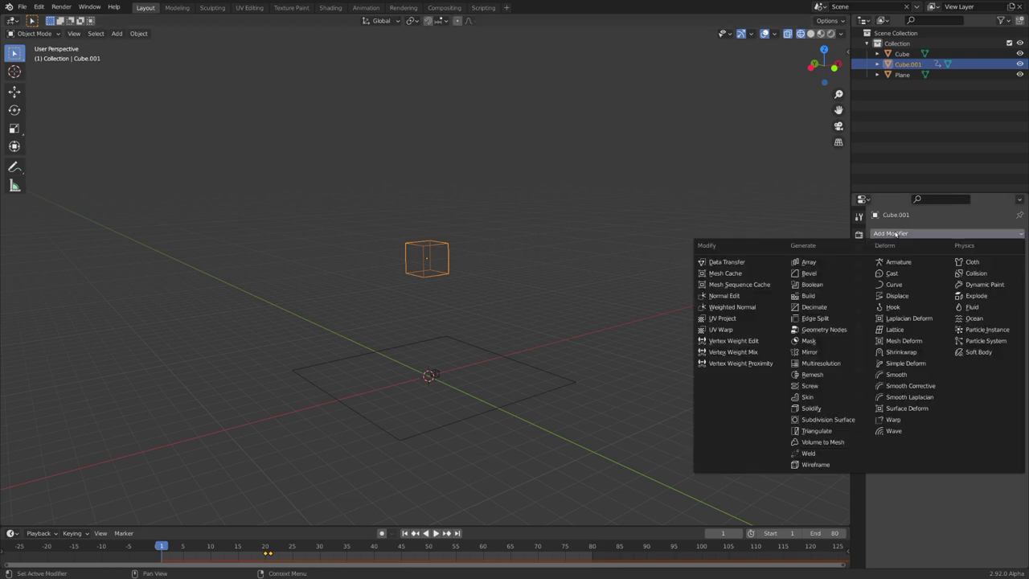
click(833, 409)
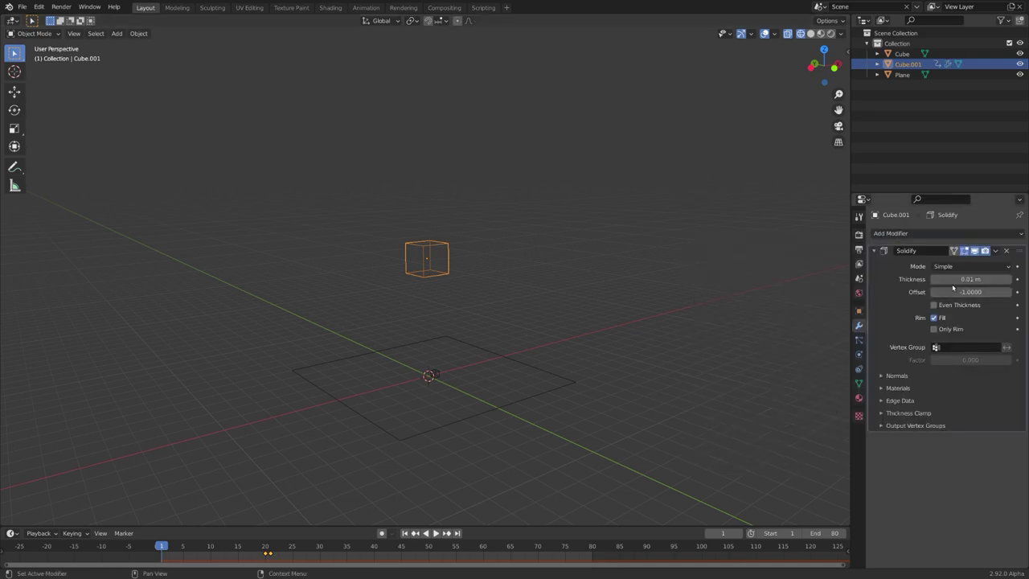
shift+drag(954, 280, 905, 280)
scroll(592, 313, up, 7)
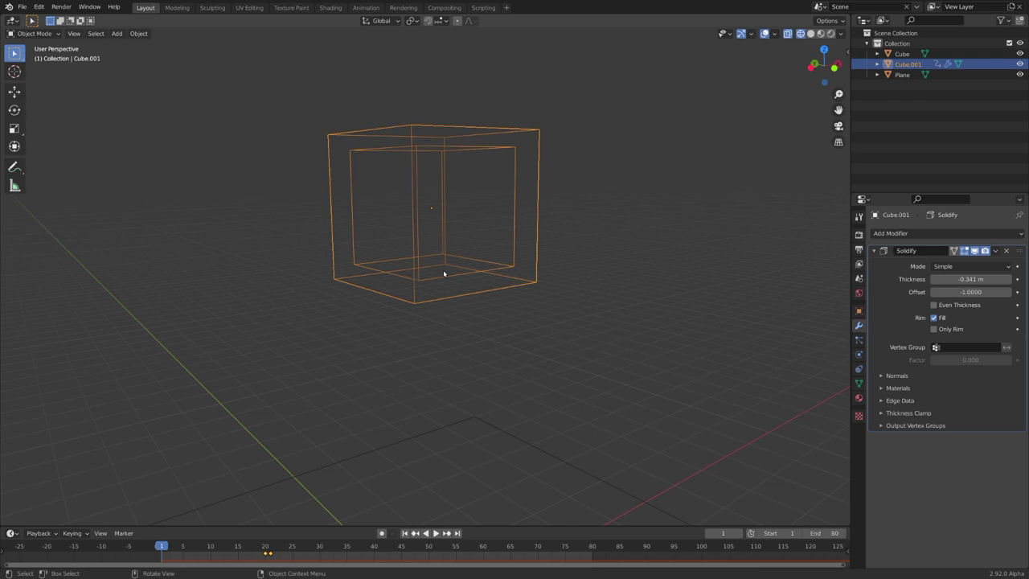
- Remove the Solidify modifier from the large cube
key(x)
scroll(511, 259, down, 4)
middle_drag(507, 266, 519, 285)
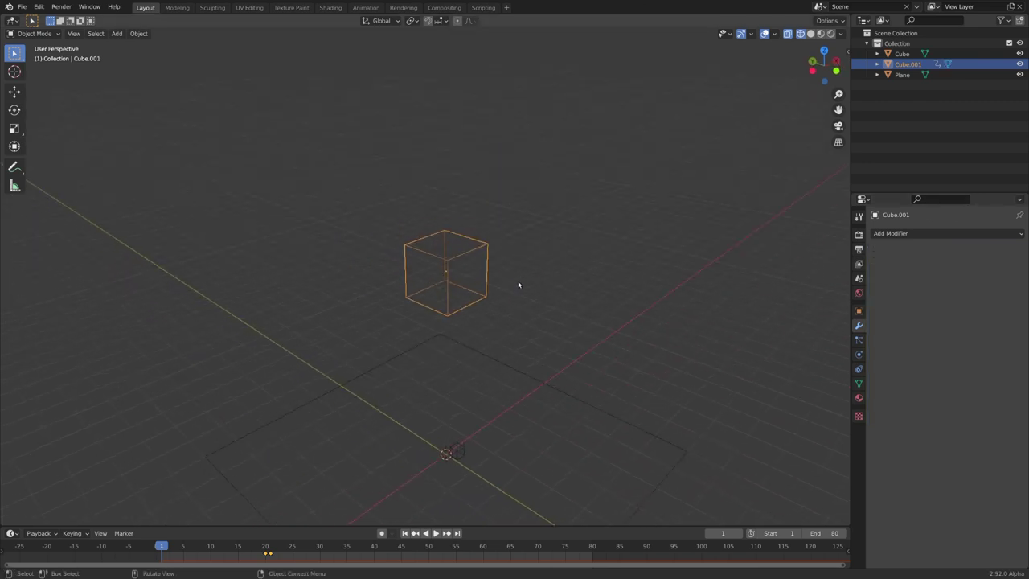
scroll(426, 270, up, 3)
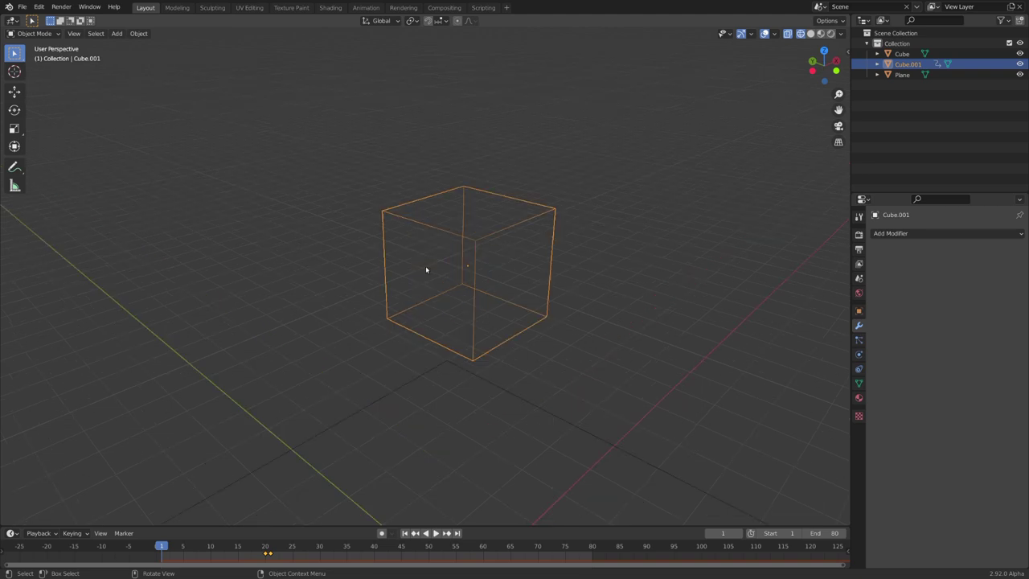
- Add a new cube at the world origin and scale it down along Z into a thin slab
key(shift+a)
click(514, 333)
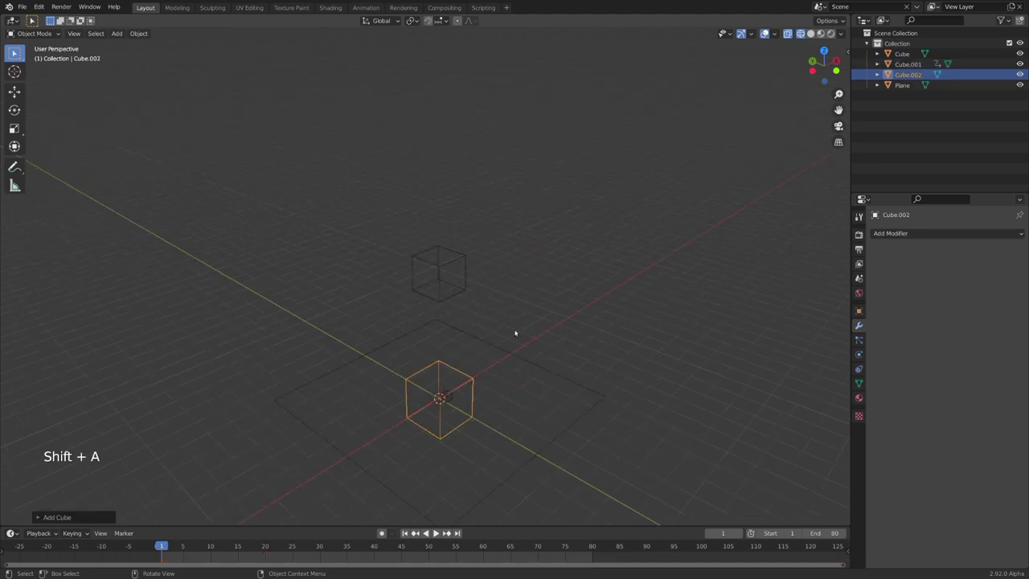
middle_drag(514, 332, 533, 338)
scroll(533, 338, up, 4)
scroll(561, 386, down, 4)
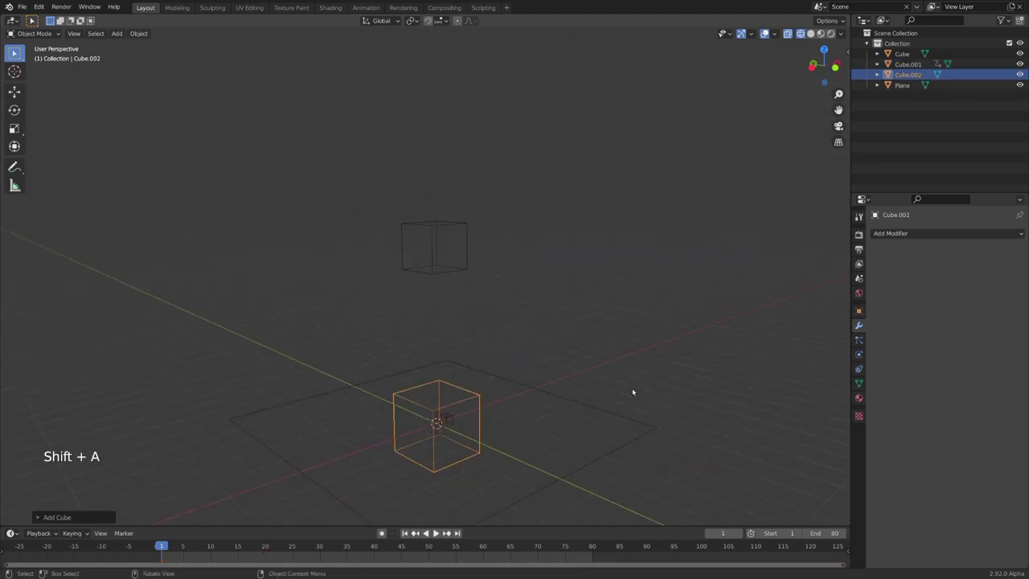
key(s)
key(z)
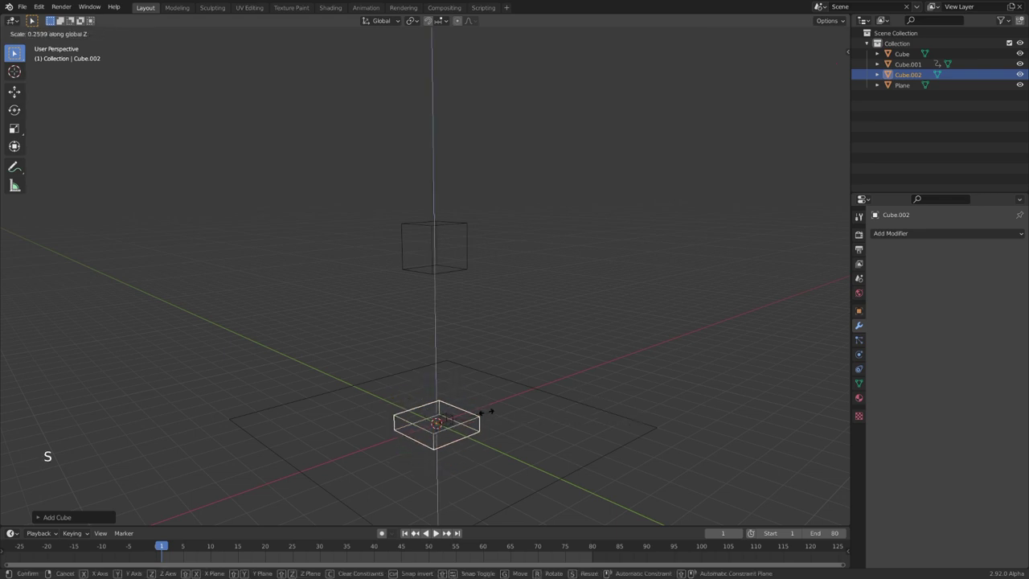
click(469, 418)
- In front view, move the slab up along Z until it sits directly beneath the large cube
key(KP_1)
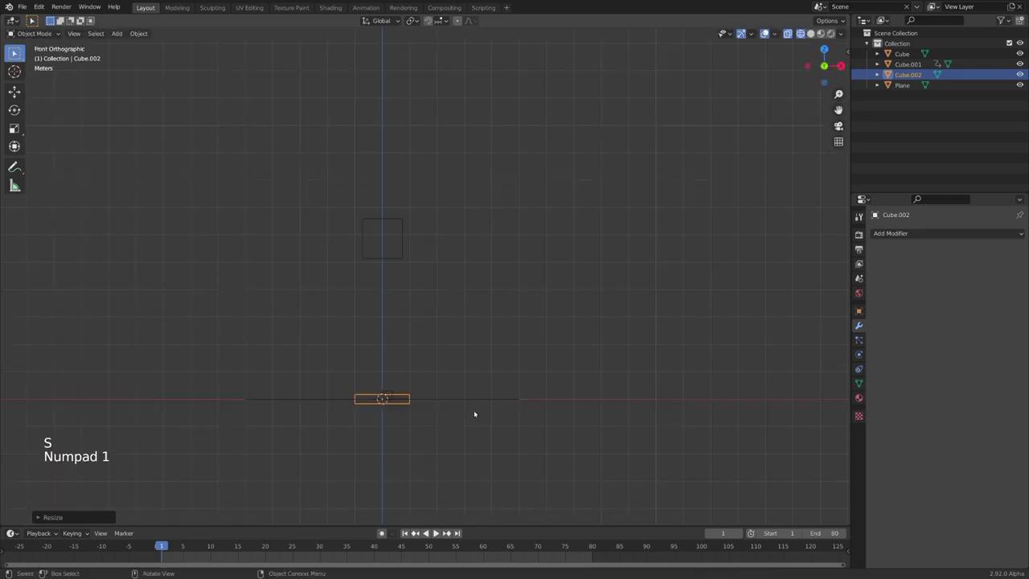
key(g)
key(z)
click(482, 279)
shift+middle_drag(481, 281, 492, 307)
scroll(492, 307, up, 7)
shift+middle_drag(492, 307, 564, 336)
- Duplicate the slab and move the copy up along Z by about 1.7 m onto the large cube's upper face
key(shift+d)
right_click(551, 361)
key(g)
key(z)
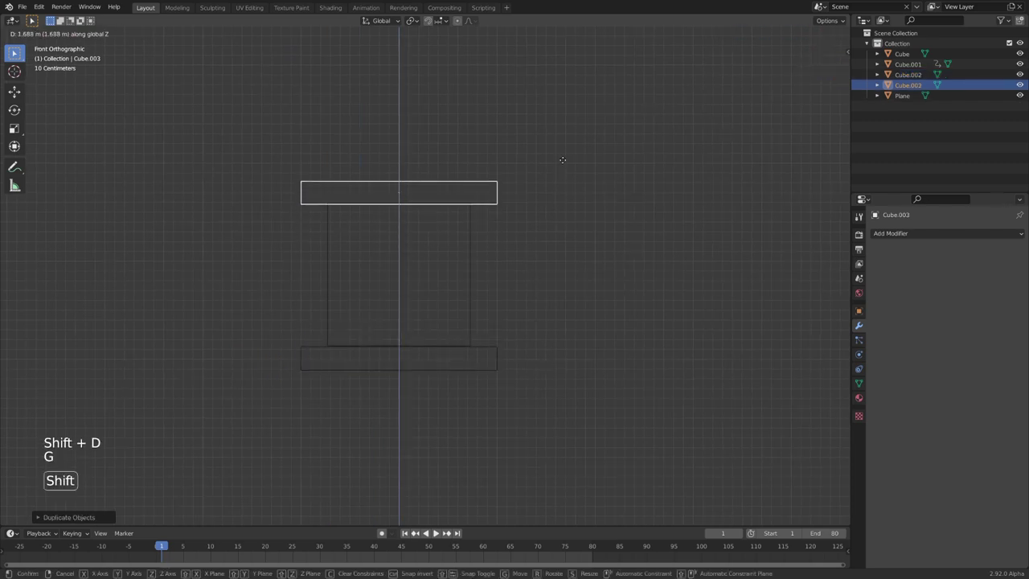
click(562, 154)
- Duplicate both horizontal slabs and rotate the copies 90° about the Y axis to cover two sides of the cube
shift+click(490, 349)
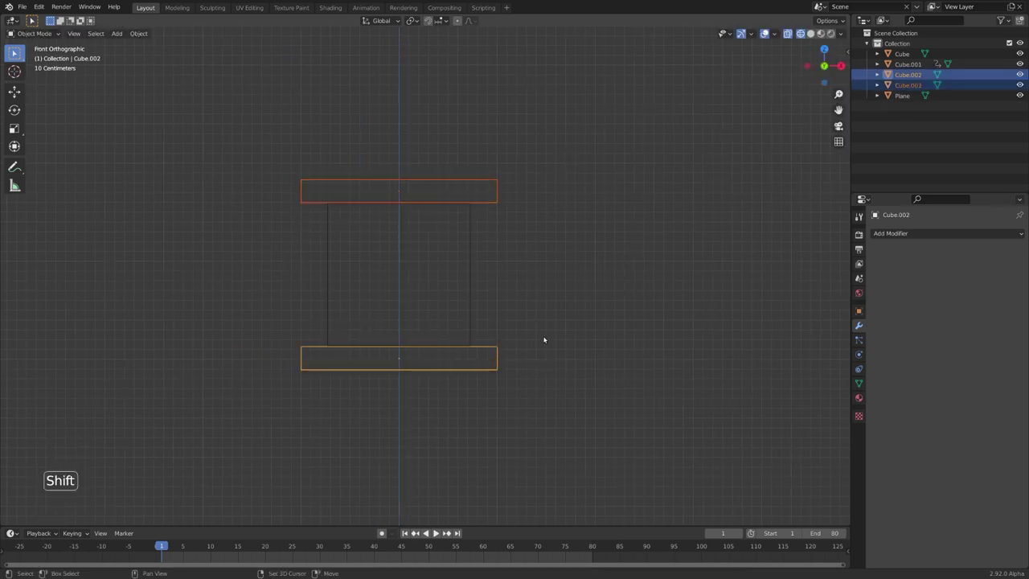
key(shift+d)
right_click(560, 285)
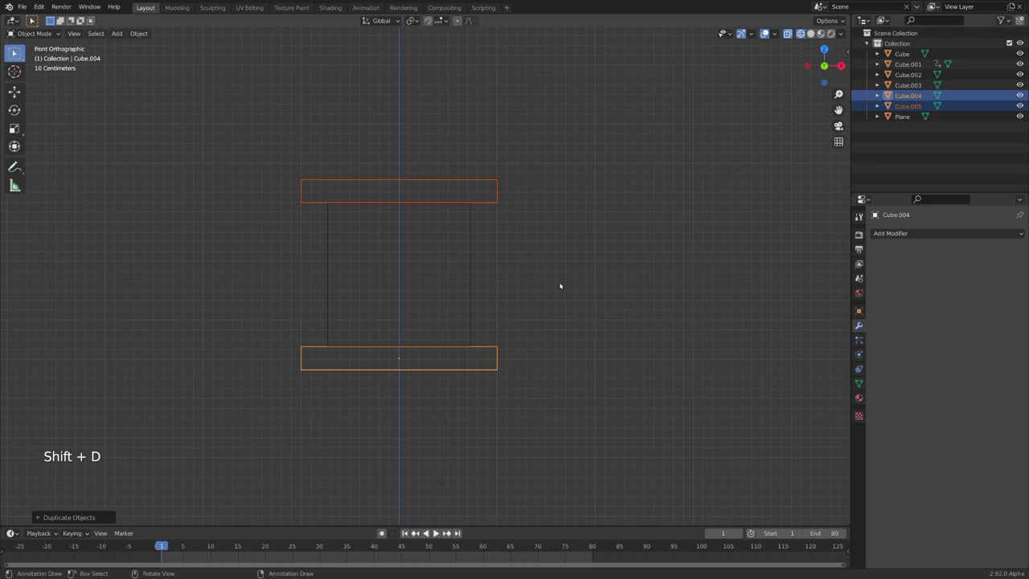
key(r)
text(xy)
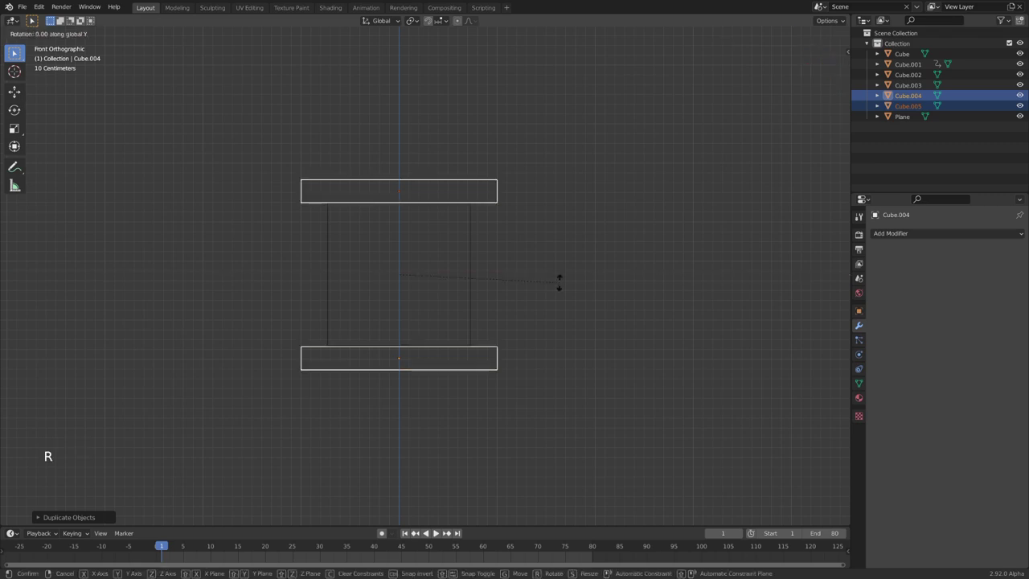
text(90)
key(Return)
- Duplicate the two upright side slabs and rotate the copies 90° about the Z axis to cover the remaining sides
middle_drag(558, 283, 526, 324)
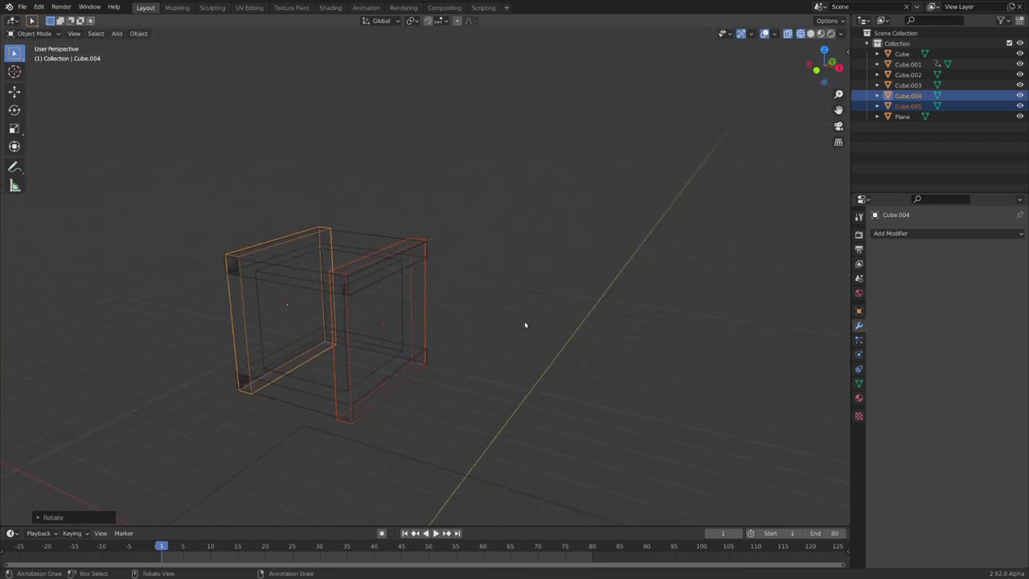
key(shift+d)
right_click(531, 317)
key(r)
key(x)
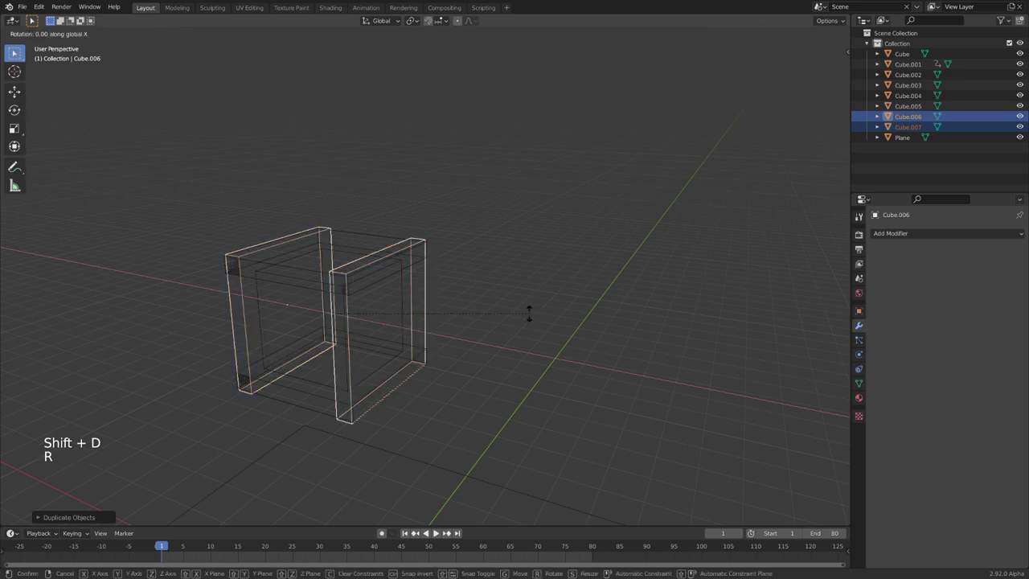
text(z90)
key(Return)
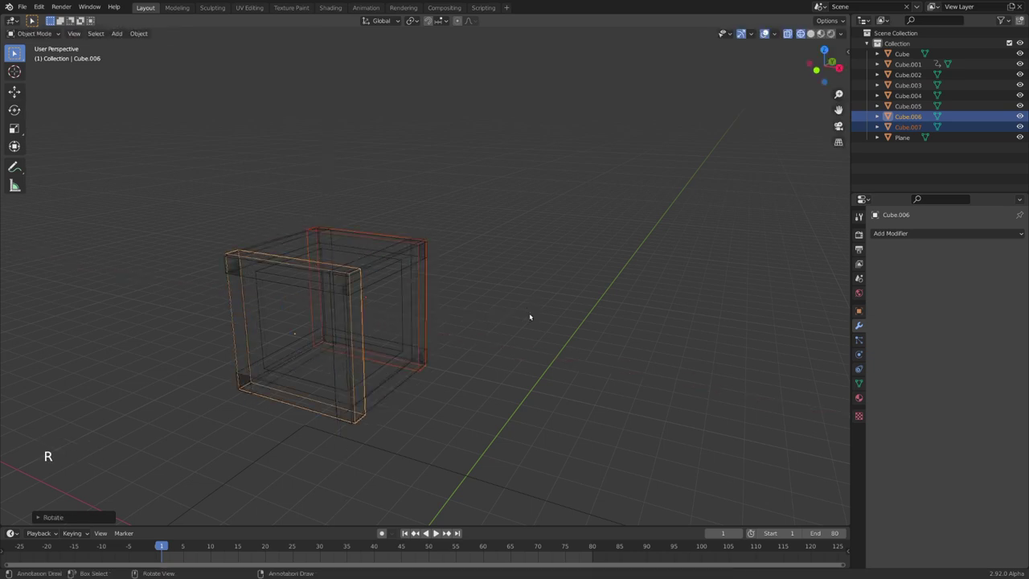
- Switch the viewport to solid shading and inspect the slab casing around the cube
key(z)
middle_drag(593, 318, 553, 327)
scroll(553, 328, up, 2)
scroll(553, 327, down, 3)
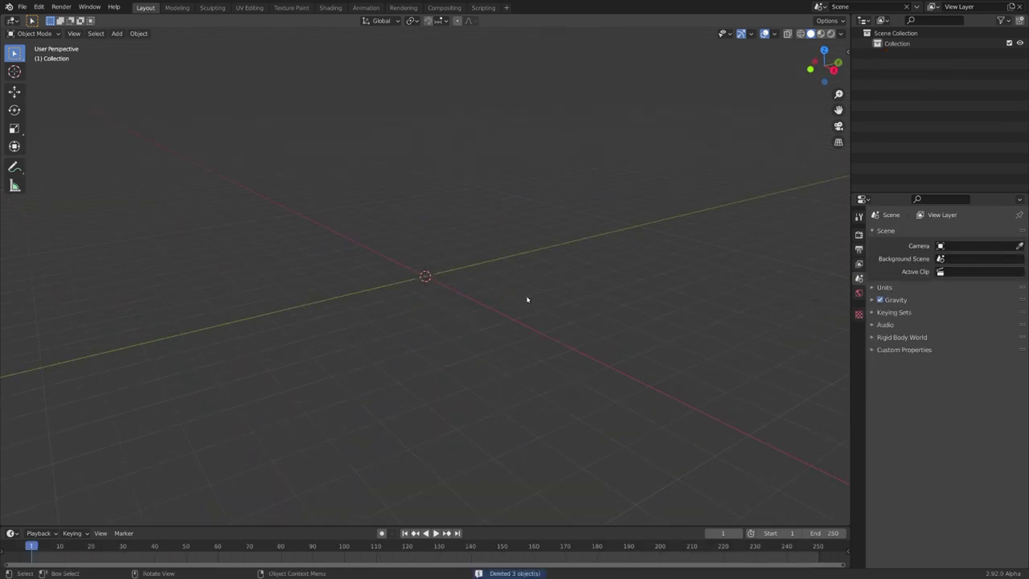
- Add a torus mesh to the empty scene and rotate it 90° about the X axis
middle_drag(525, 298, 548, 287)
key(shift+a)
mouse_move(548, 287)
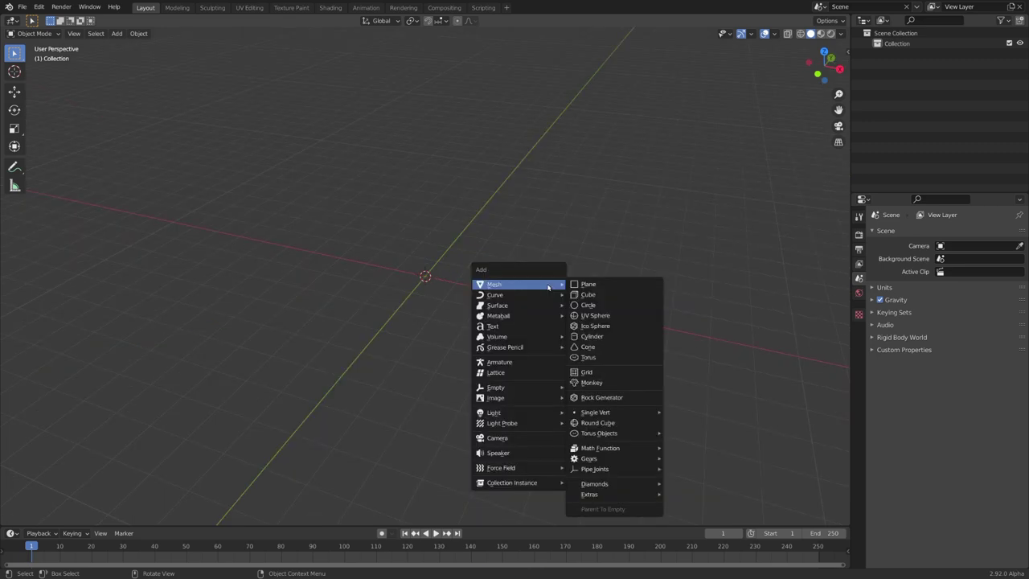
click(588, 357)
scroll(535, 307, up, 4)
text(rx90)
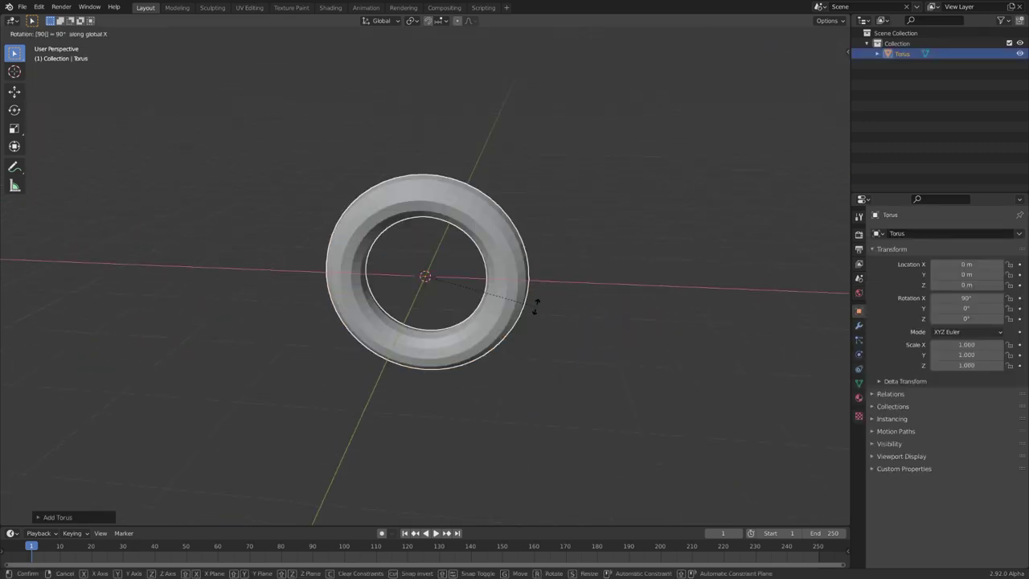
key(Return)
scroll(544, 301, up, 4)
- Add a Solidify modifier to the torus with a thickness of about -0.165 m, viewed in wireframe, and apply it
click(858, 324)
click(892, 233)
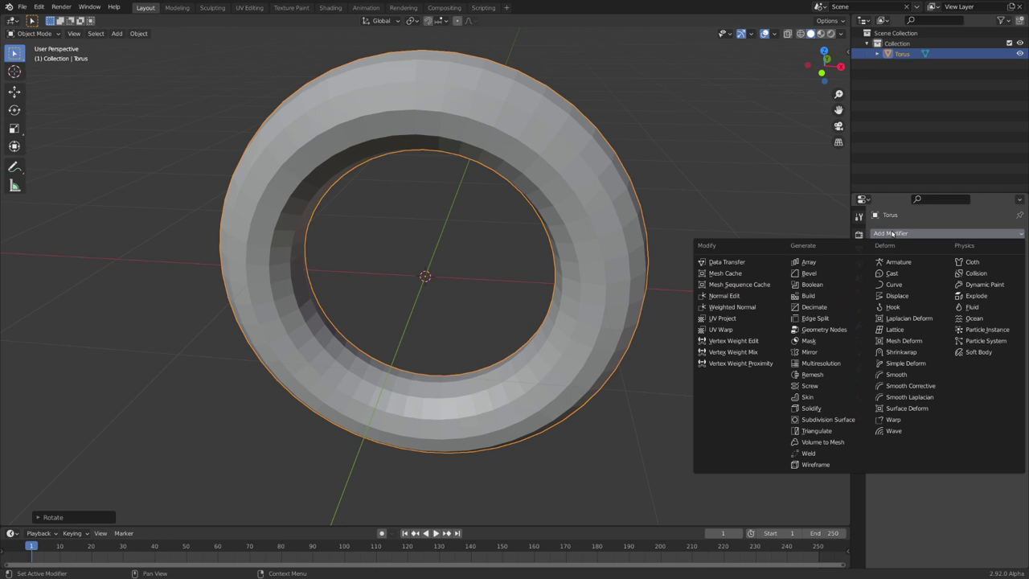
click(811, 408)
key(shift+z)
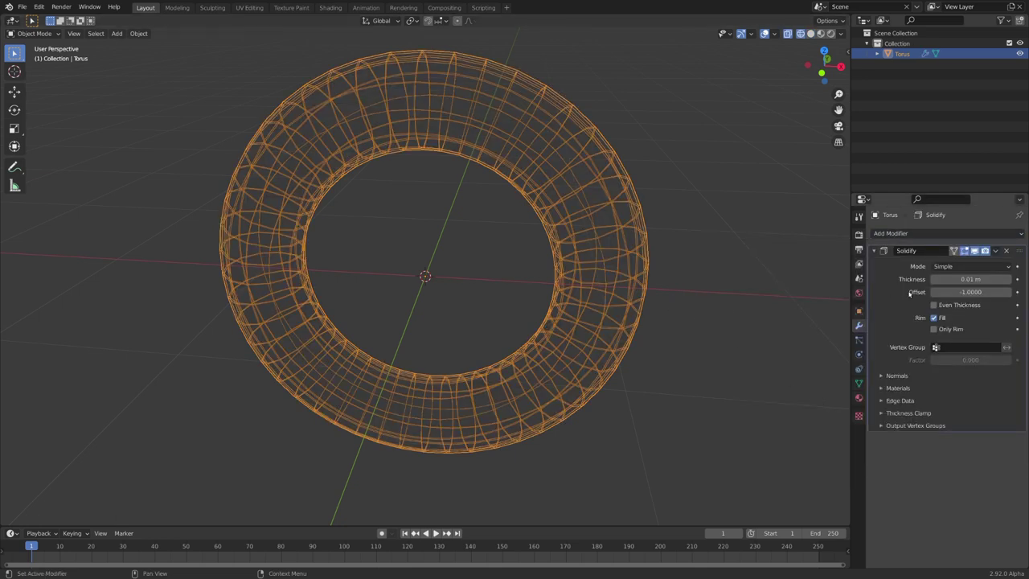
drag(971, 279, 897, 278)
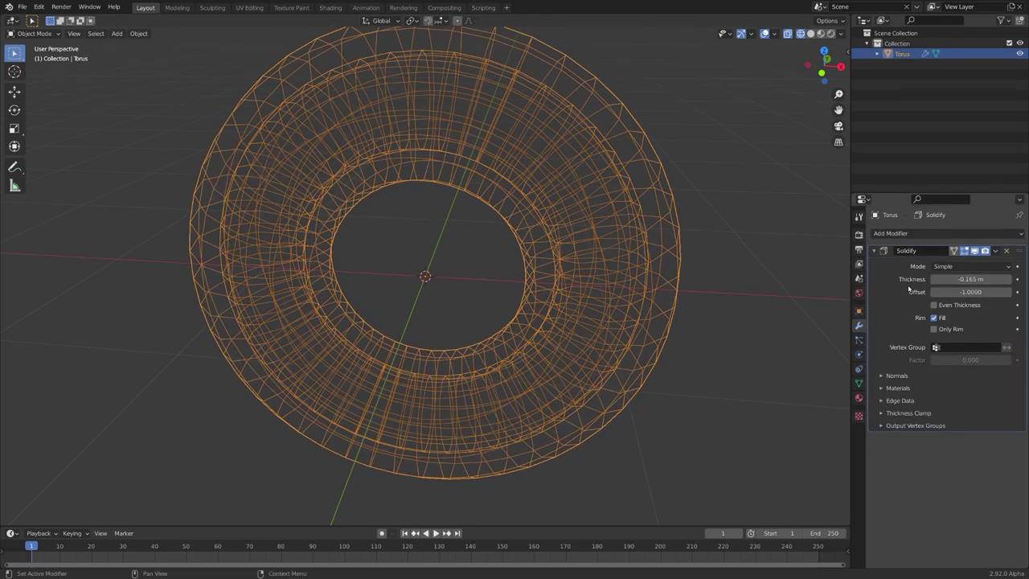
key(ctrl+a)
- In front view, select all faces of the torus's upper half and separate them into their own object
key(KP_1)
key(Tab)
shift+middle_drag(685, 299, 689, 345)
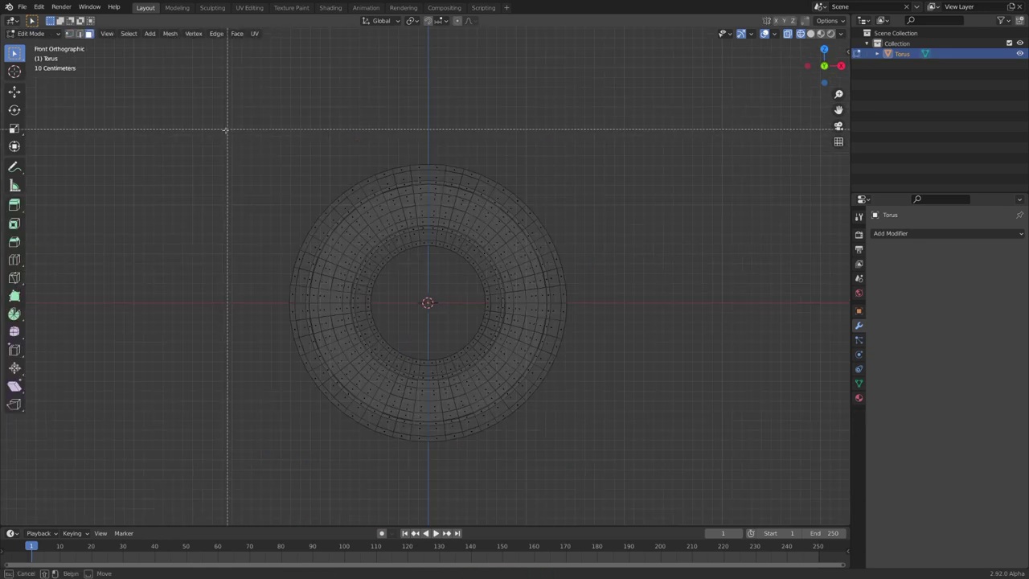
drag(227, 129, 632, 304)
scroll(616, 300, up, 3)
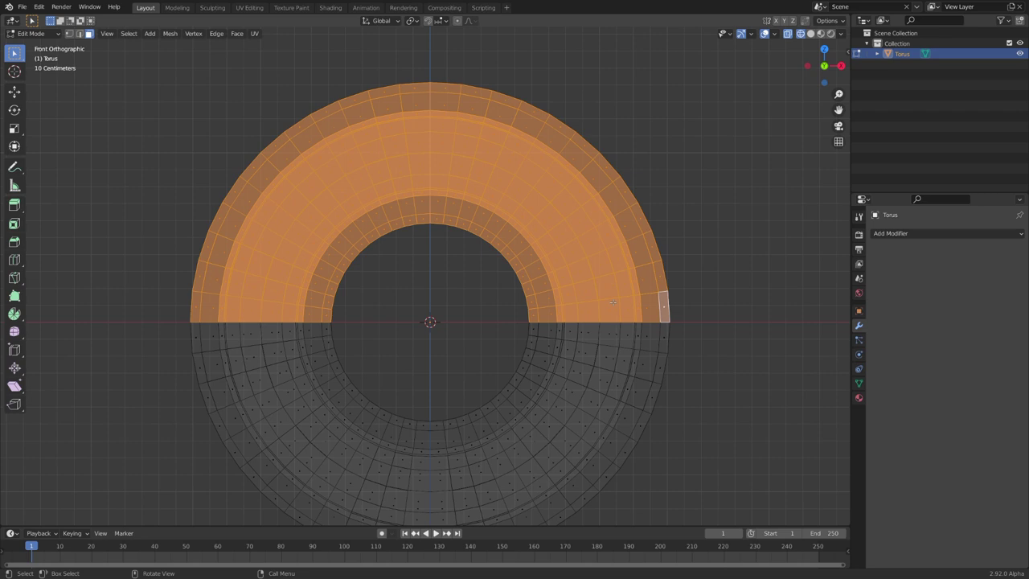
key(p)
click(613, 305)
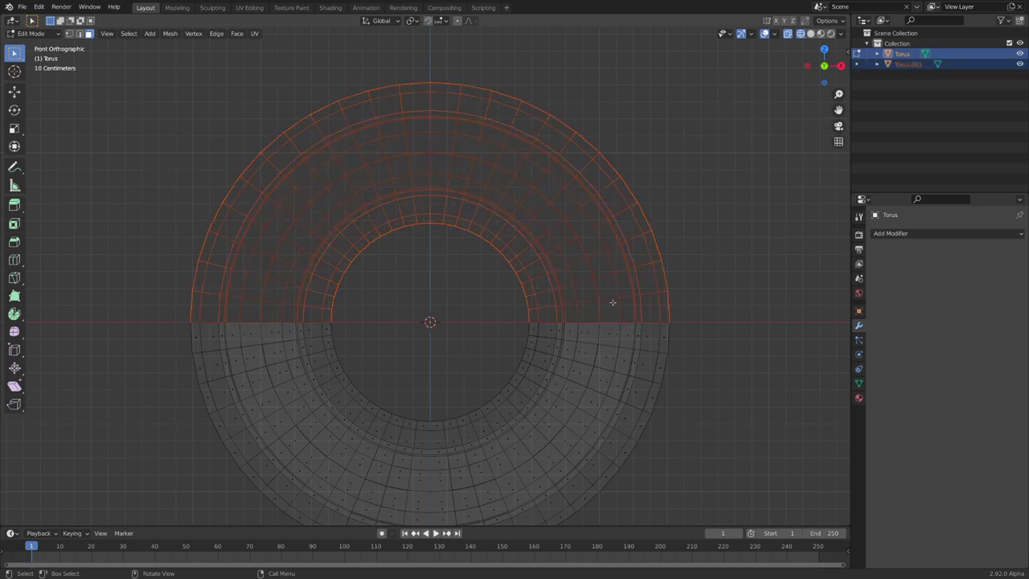
- Return to Object Mode with solid shading and hide the separated upper half of the torus
middle_drag(613, 303, 608, 314)
key(Tab)
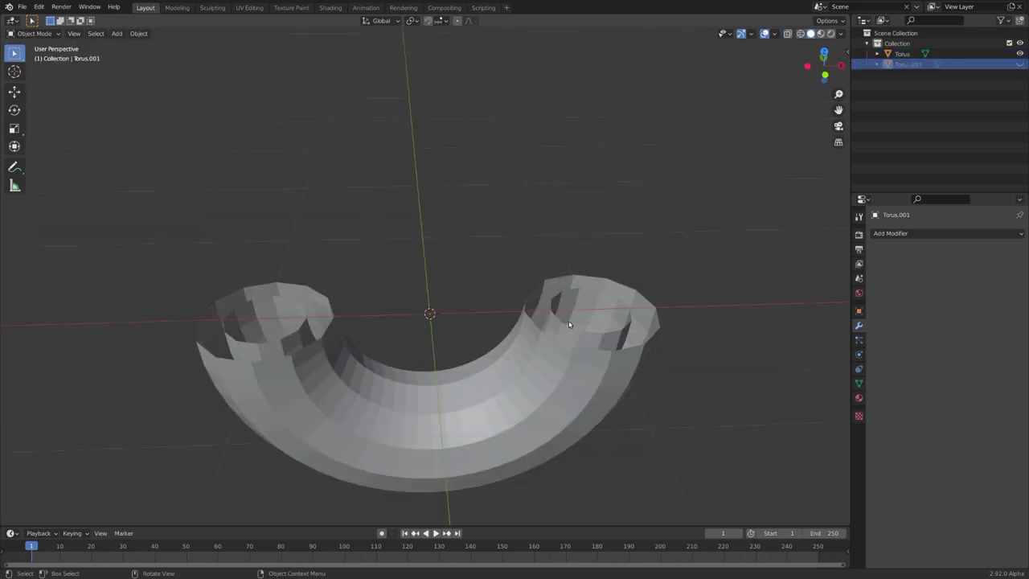
middle_drag(570, 324, 590, 324)
shift+middle_drag(565, 325, 459, 305)
scroll(489, 320, up, 3)
- Bridge the inner and outer edge loops at one open end of the lower torus half and select the other end's edge loop
click(494, 320)
key(Tab)
shift+middle_drag(563, 331, 472, 340)
scroll(365, 298, up, 4)
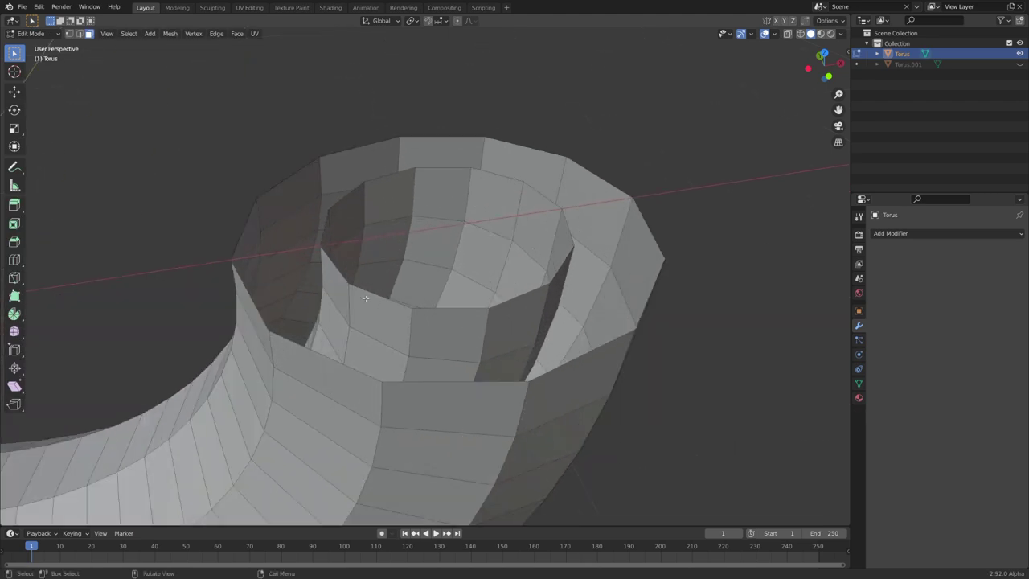
alt+click(343, 359)
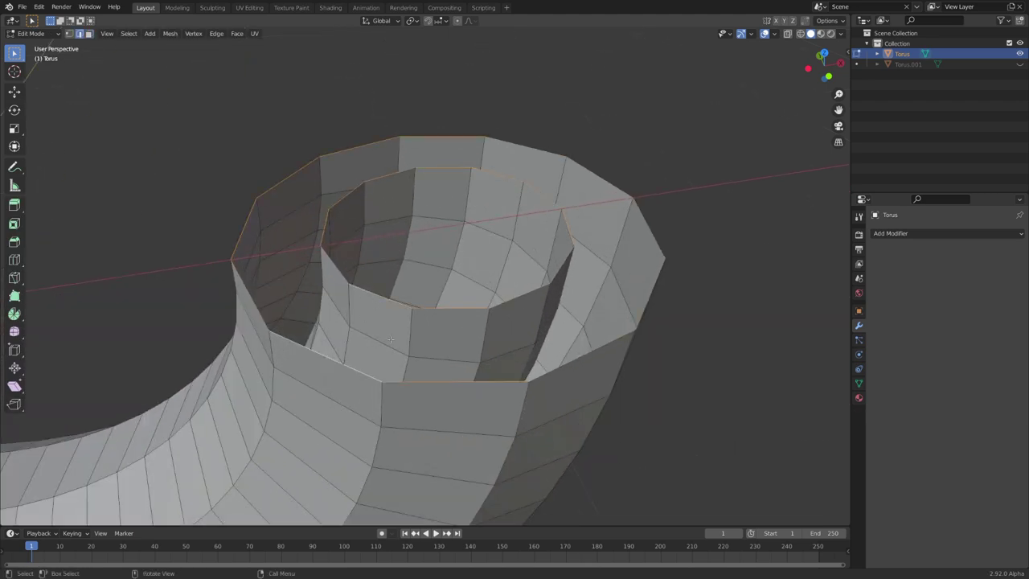
key(F3)
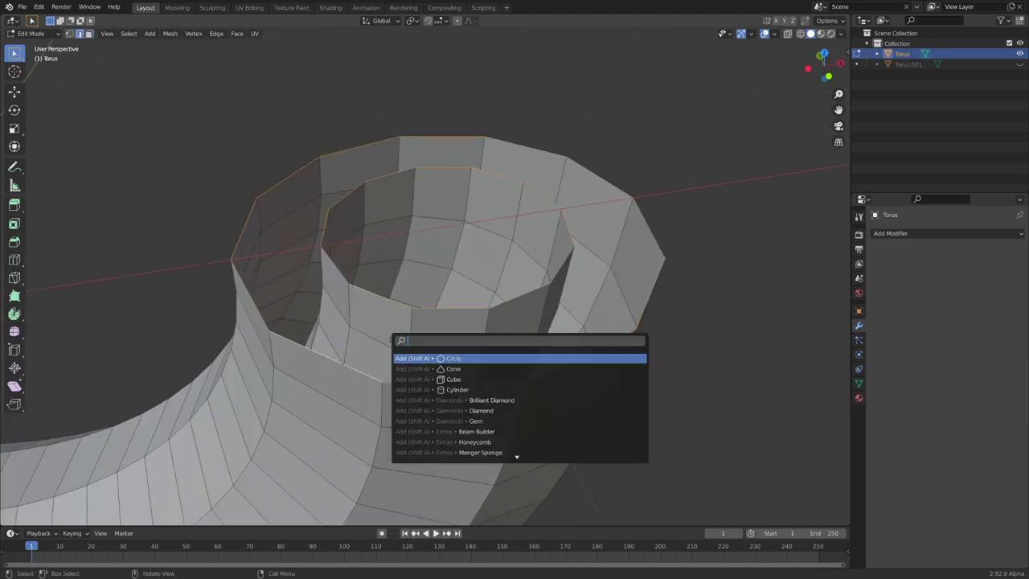
text(bridge)
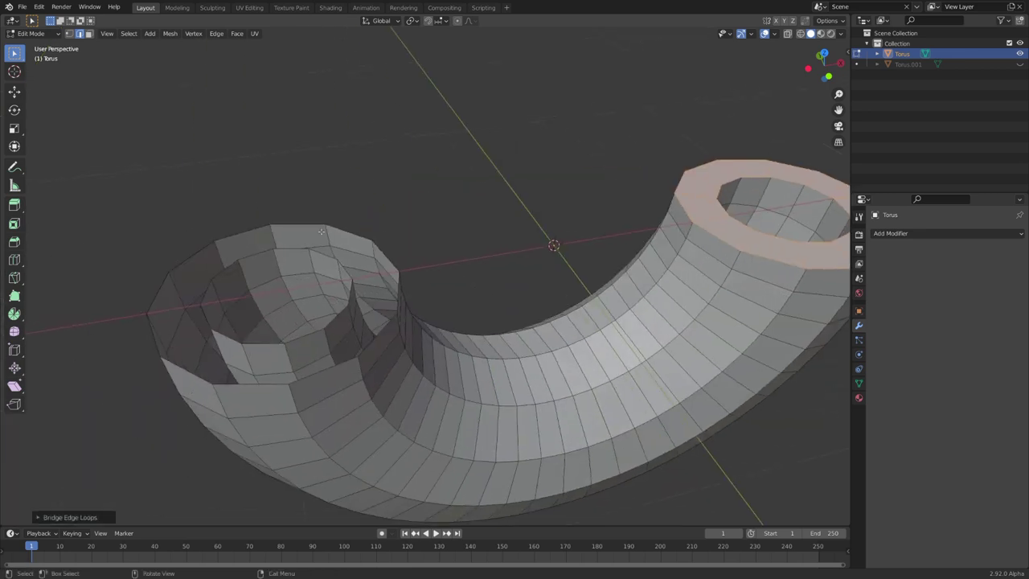
alt+click(298, 248)
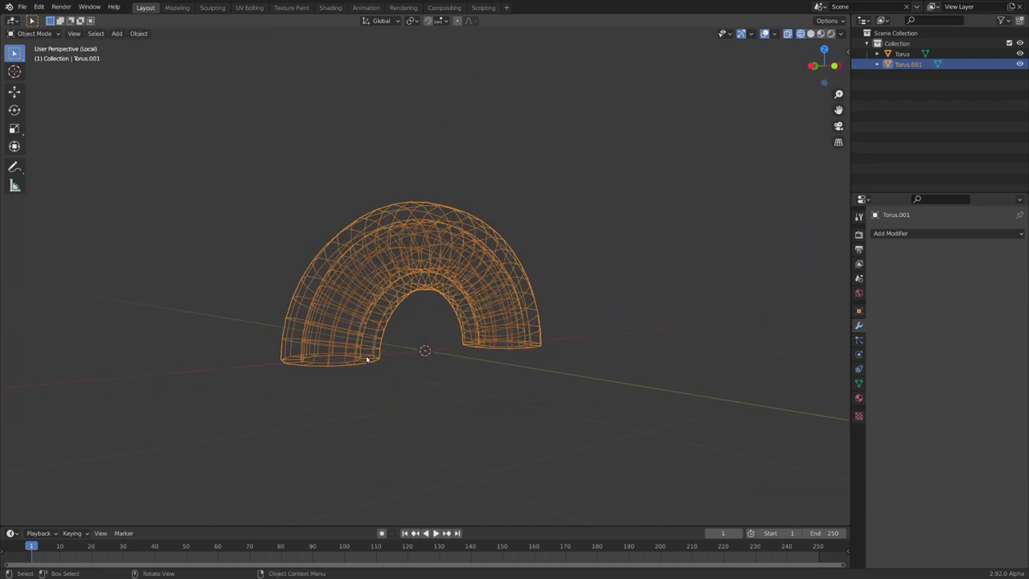
middle_drag(375, 343, 338, 354)
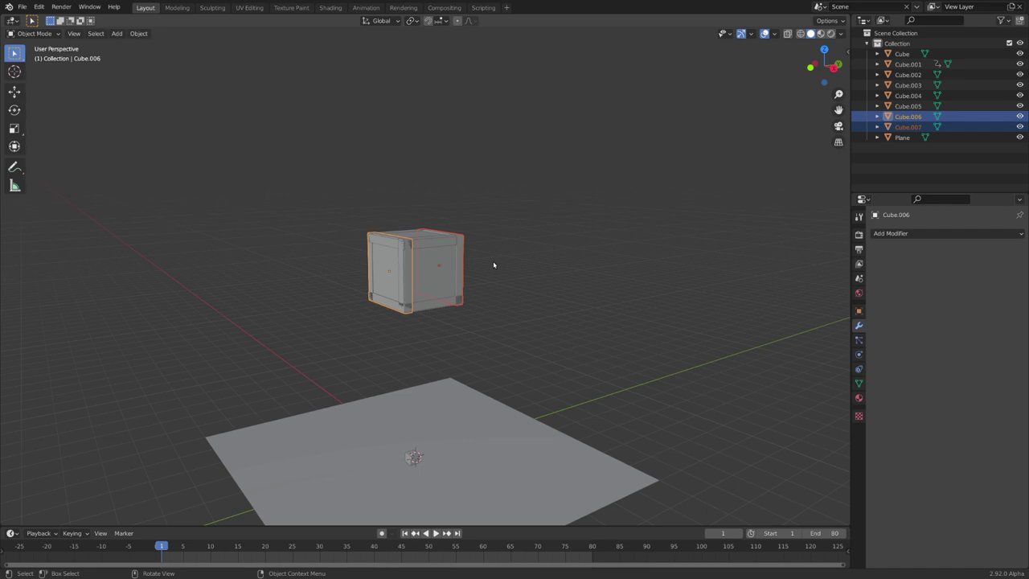
- In the crate scene's wireframe view, parent all six slabs to the large inner cube with the Object option
scroll(493, 264, up, 3)
key(z)
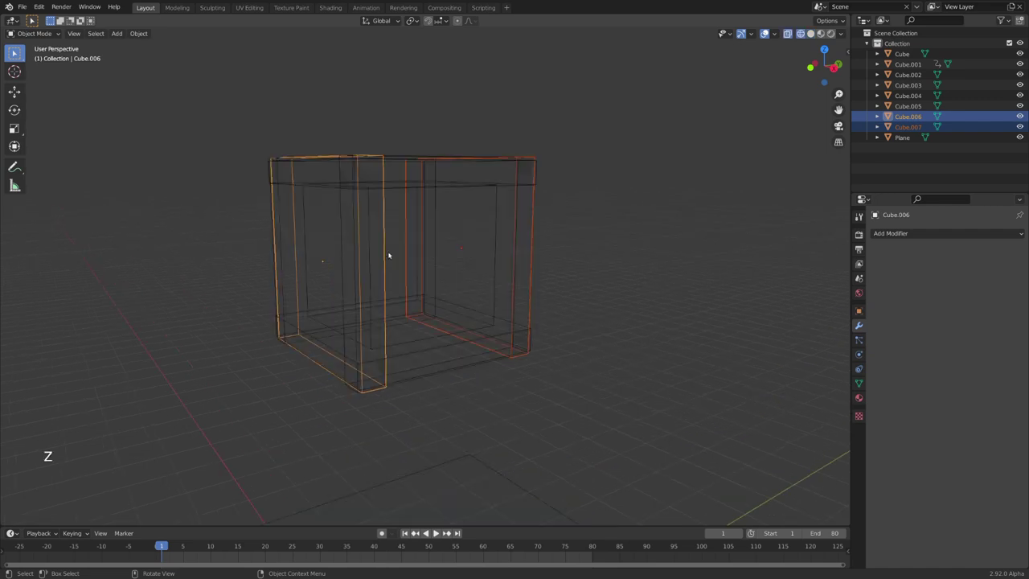
scroll(433, 245, down, 6)
key(b)
drag(290, 169, 499, 318)
scroll(503, 317, up, 4)
shift+click(507, 265)
scroll(508, 265, down, 3)
middle_drag(509, 264, 504, 276)
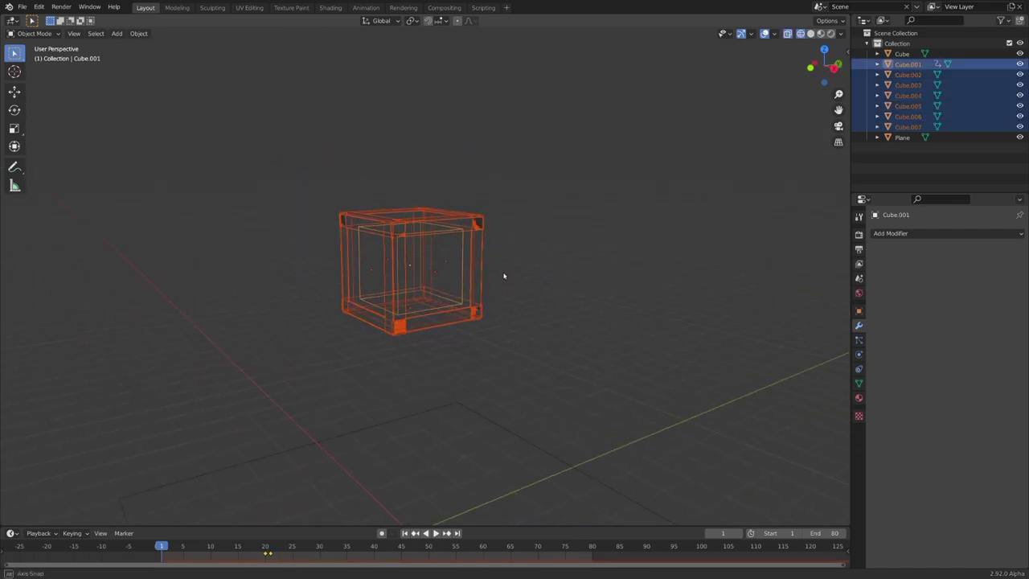
scroll(497, 261, up, 4)
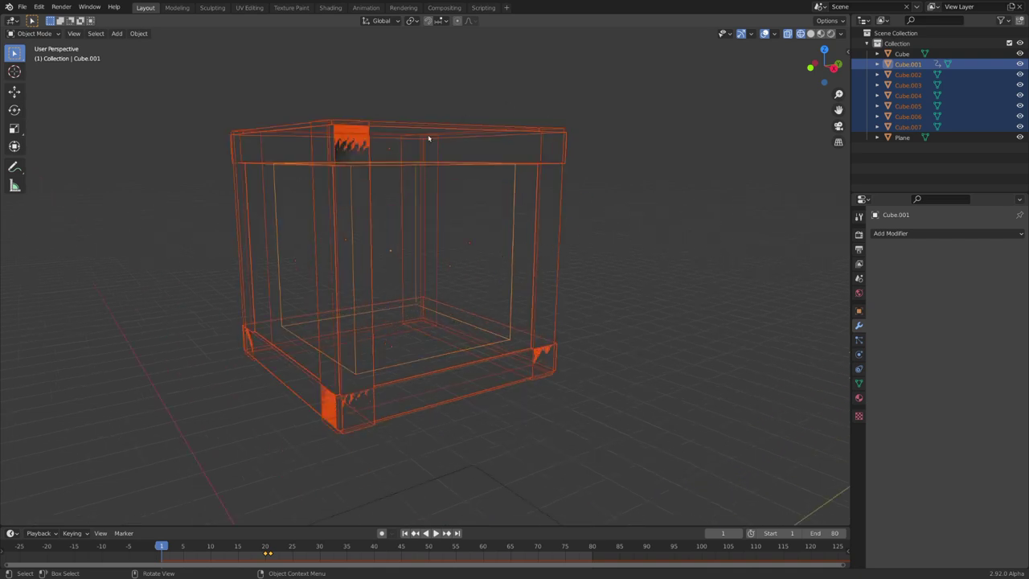
scroll(494, 259, up, 4)
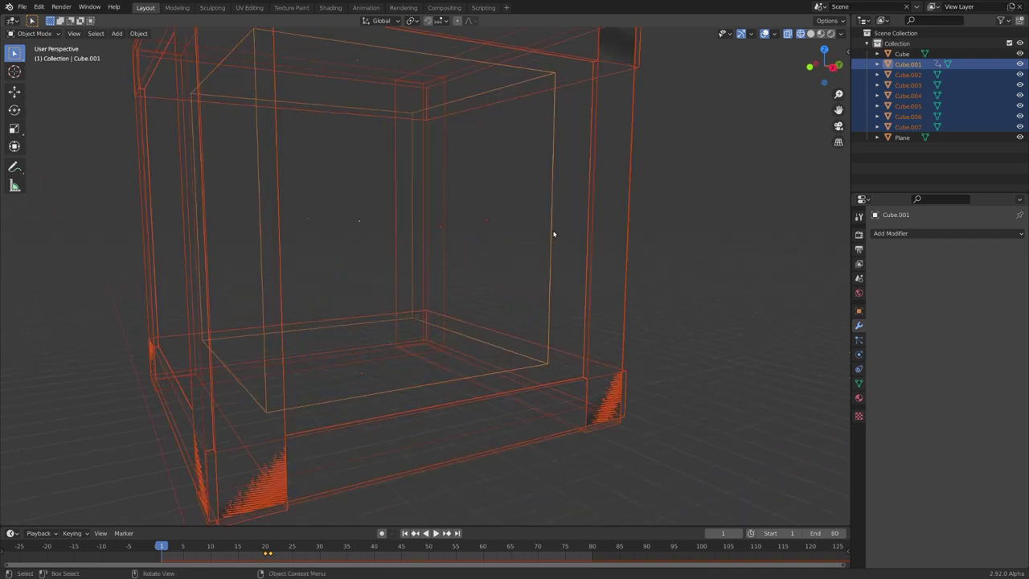
key(ctrl)
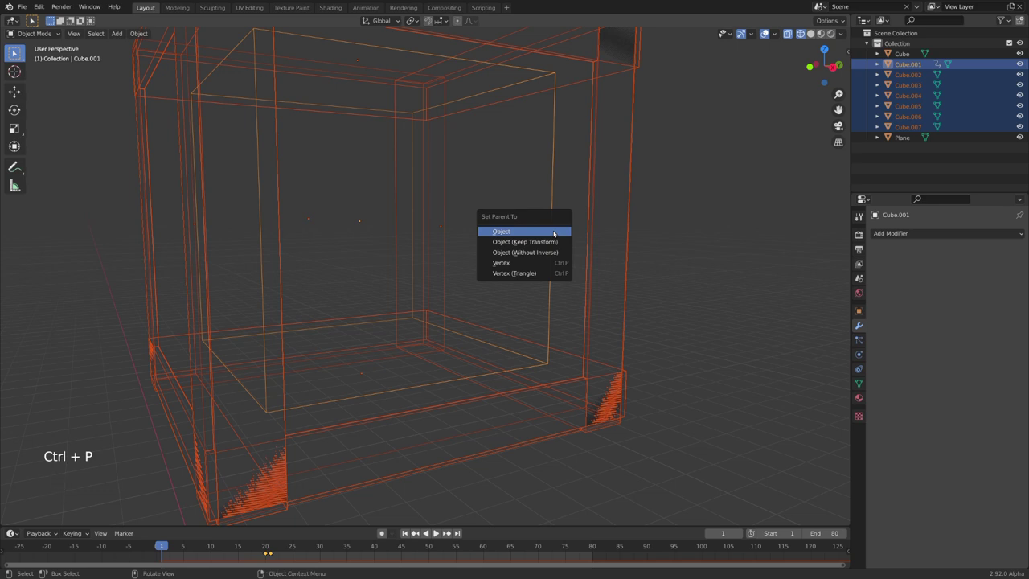
click(553, 231)
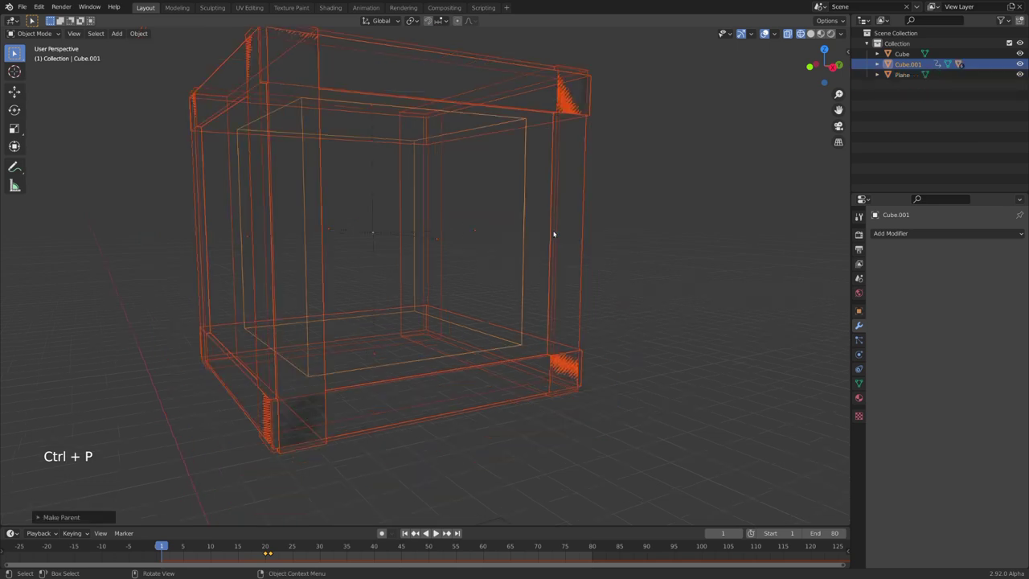
- Play the animation to check that the six parented slabs follow the large cube as it falls and lands
scroll(530, 273, down, 8)
key(space)
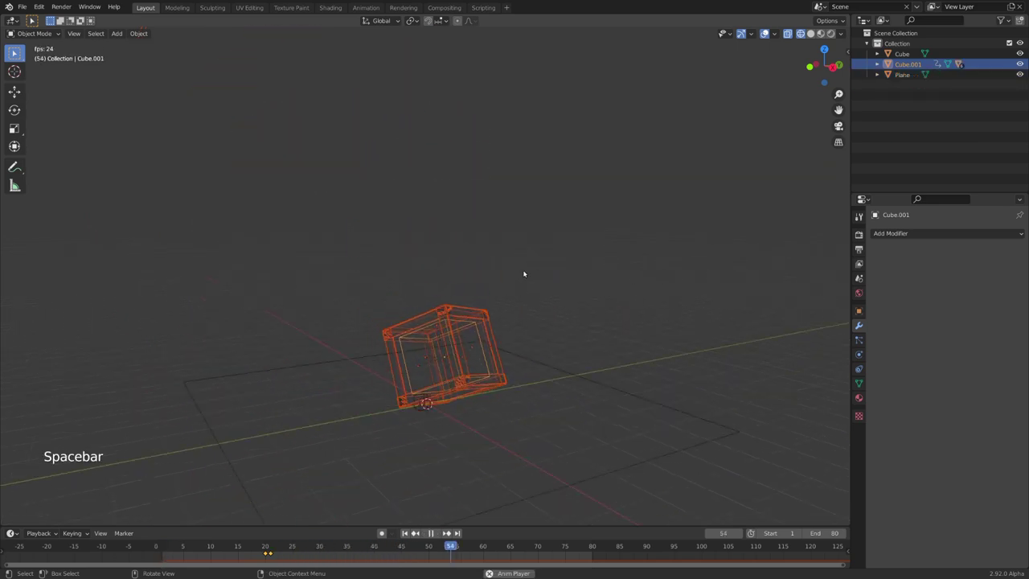
key(Escape)
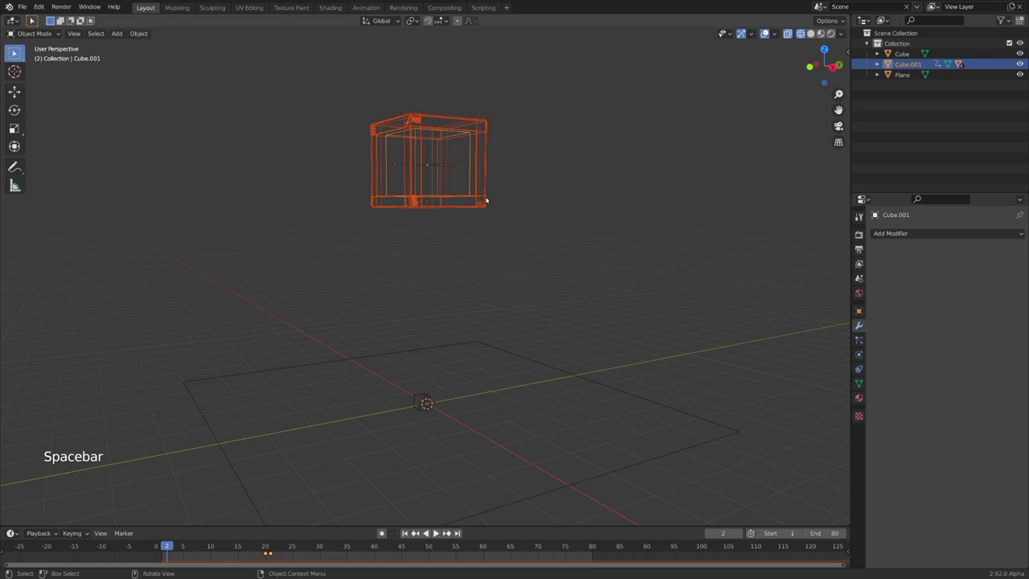
key(space)
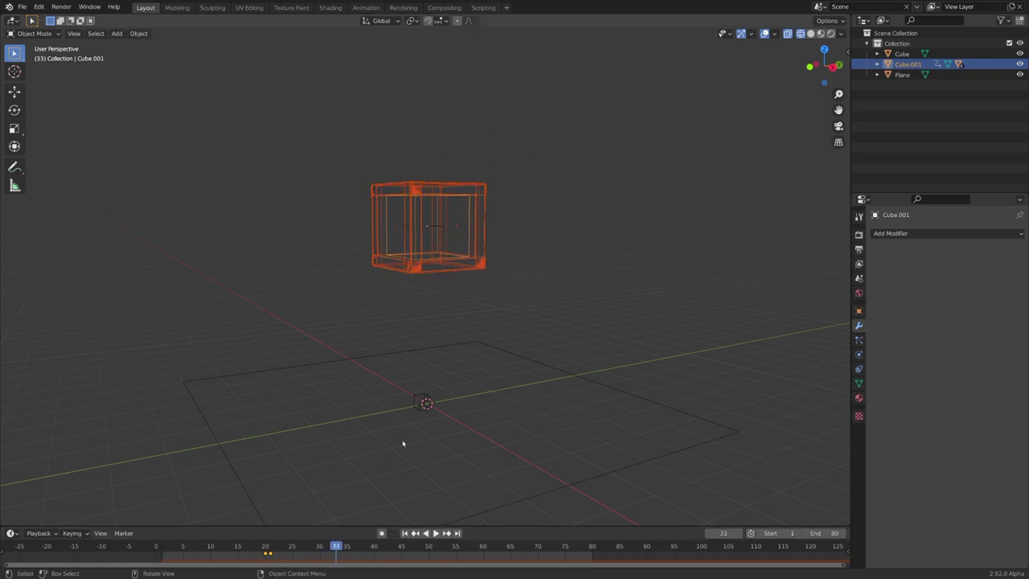
scroll(427, 317, up, 5)
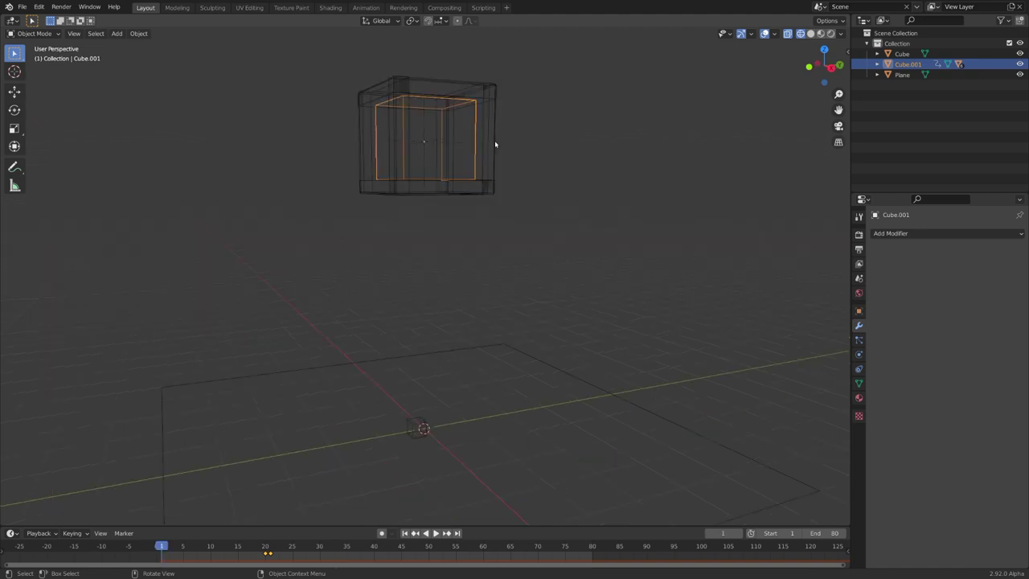
shift+middle_drag(494, 144, 507, 217)
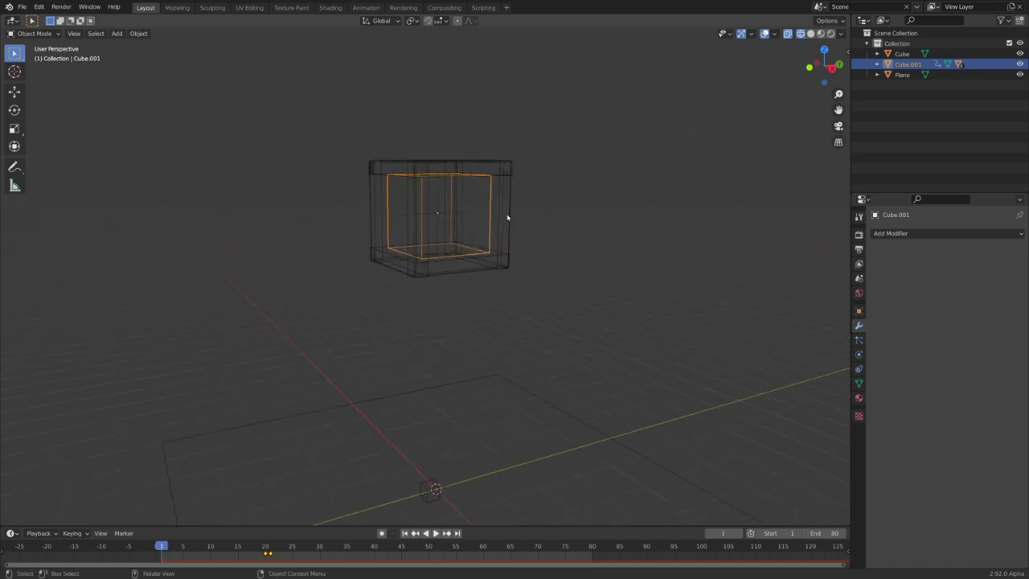
- Search the commands for "bake" and locate the rigid body Bake to Keyframes entry without running it
key(F3)
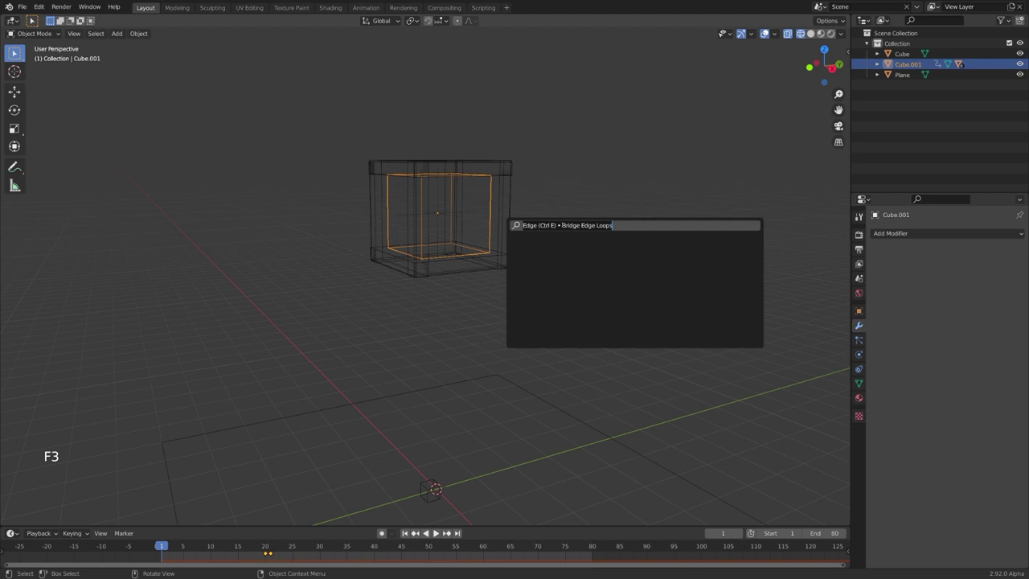
text(bake)
key(Down)
key(Down)
key(Down)
key(Up)
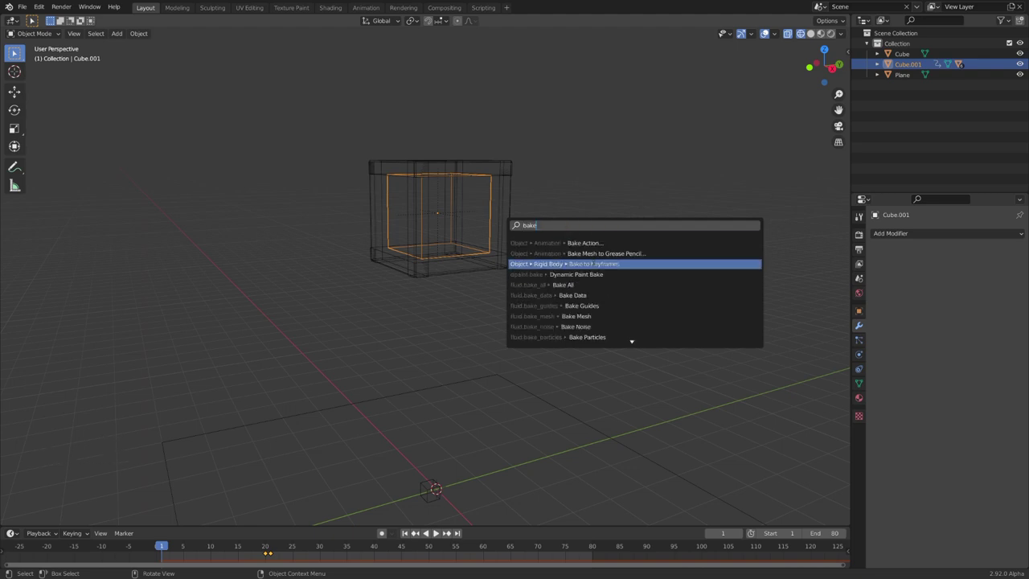
key(Escape)
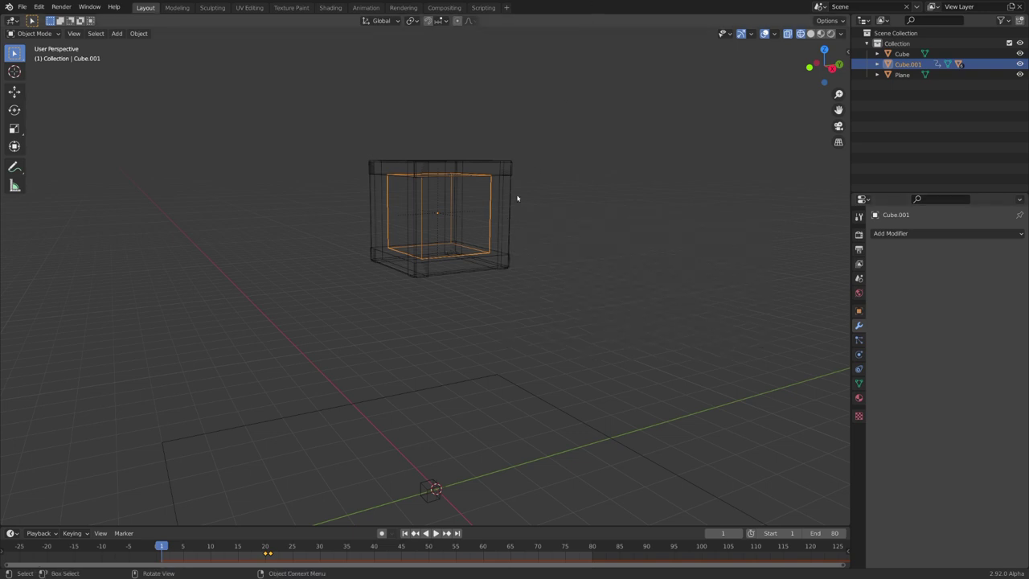
- Select the six slabs Cube.002 to Cube.007 and set up an Alembic export limited to selected objects
click(877, 64)
click(917, 96)
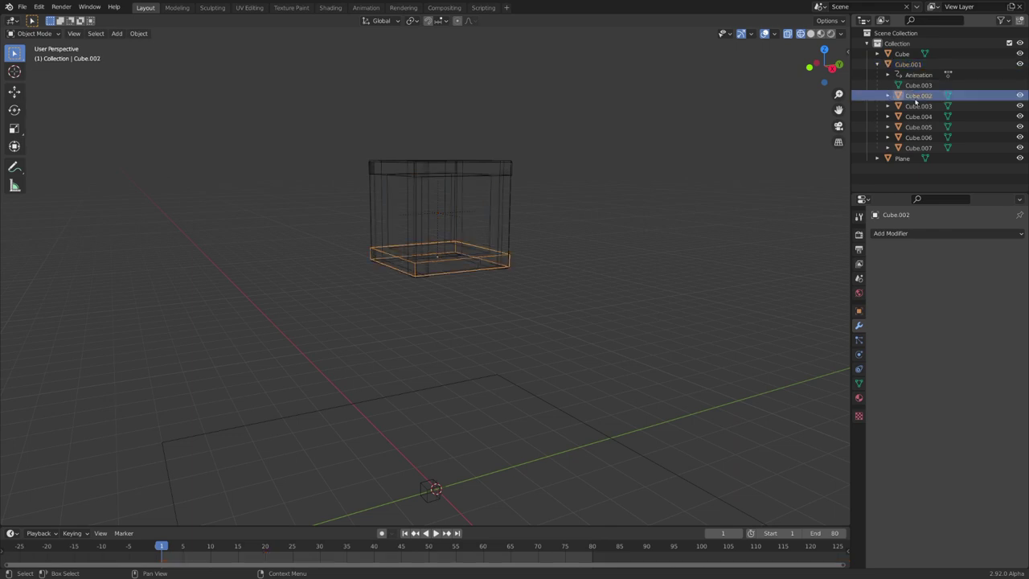
shift+click(918, 148)
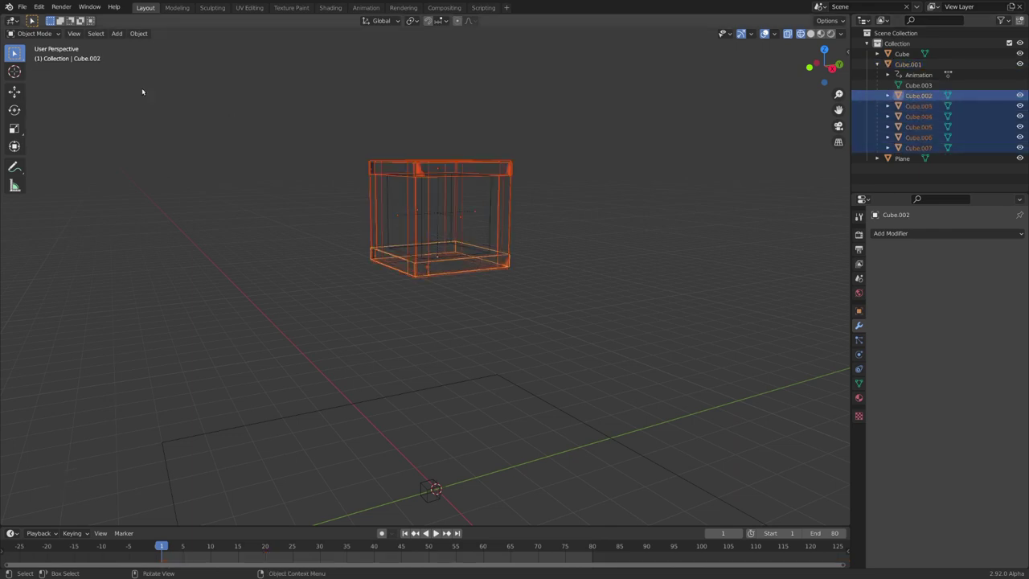
click(23, 8)
mouse_move(48, 160)
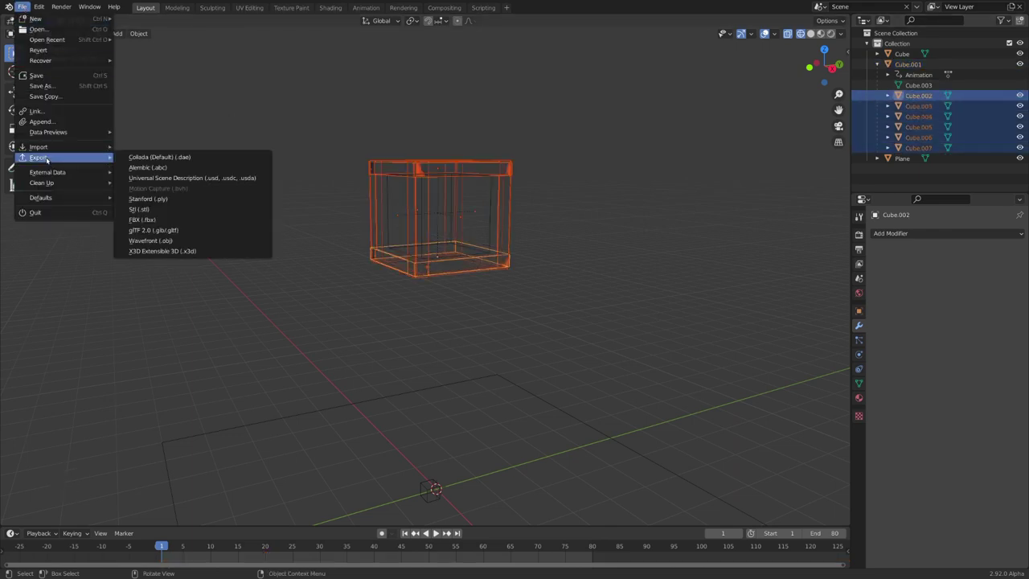
click(174, 172)
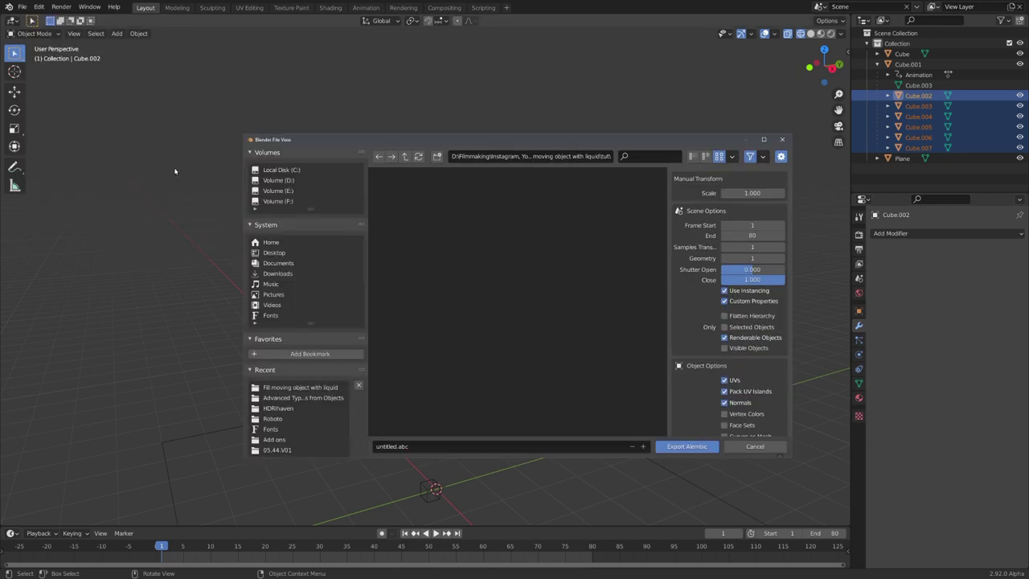
click(723, 327)
scroll(708, 339, down, 5)
scroll(696, 418, up, 5)
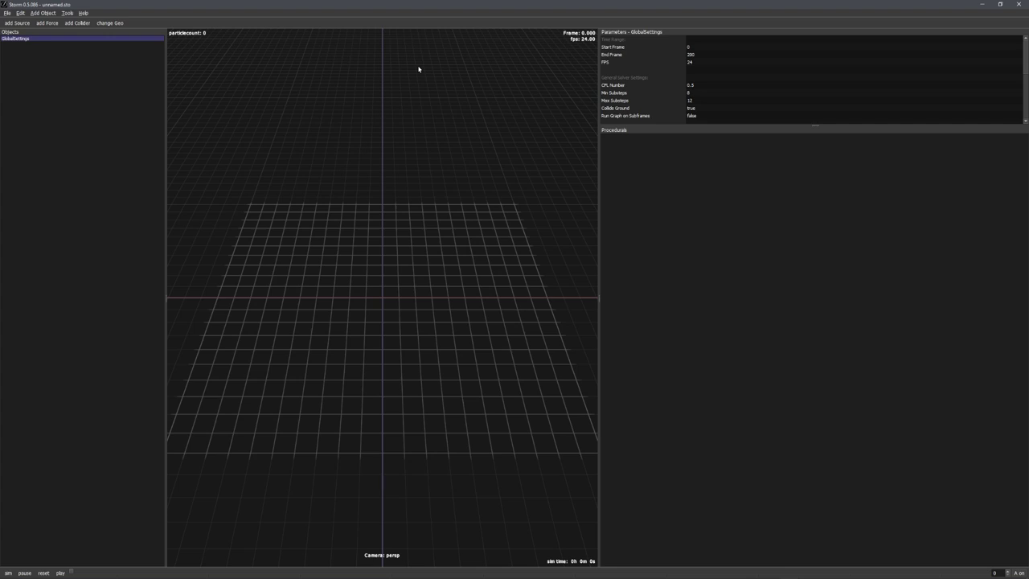
- Switch to Storm, add an SPH system and enlarge the area showing its parameters
middle_drag(418, 69, 341, 170)
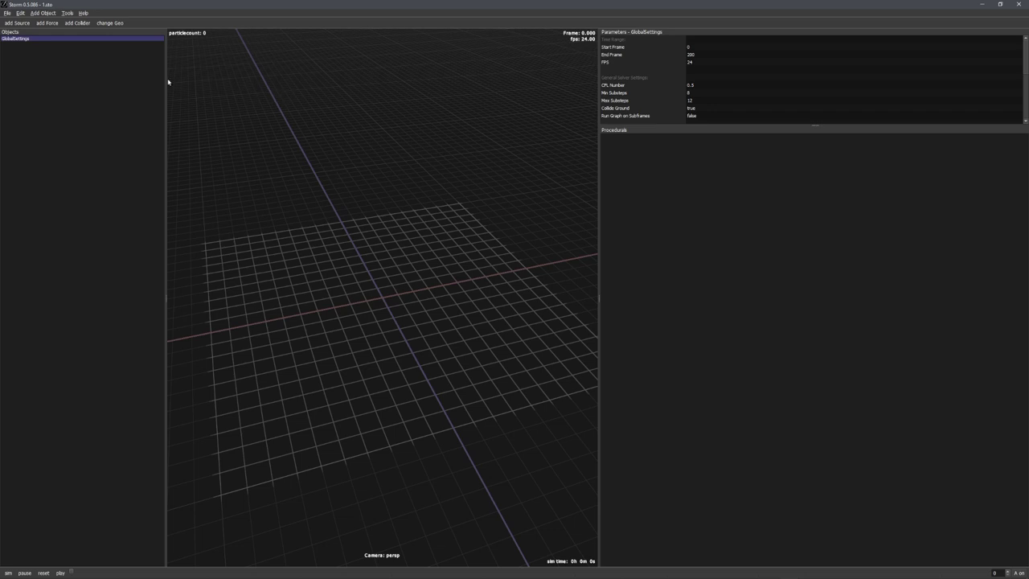
click(44, 13)
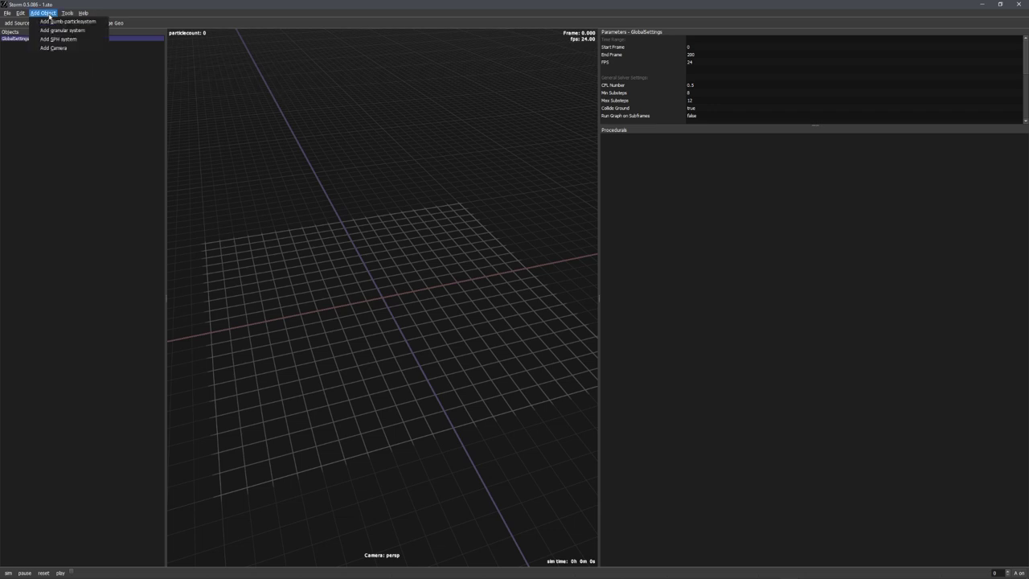
click(74, 40)
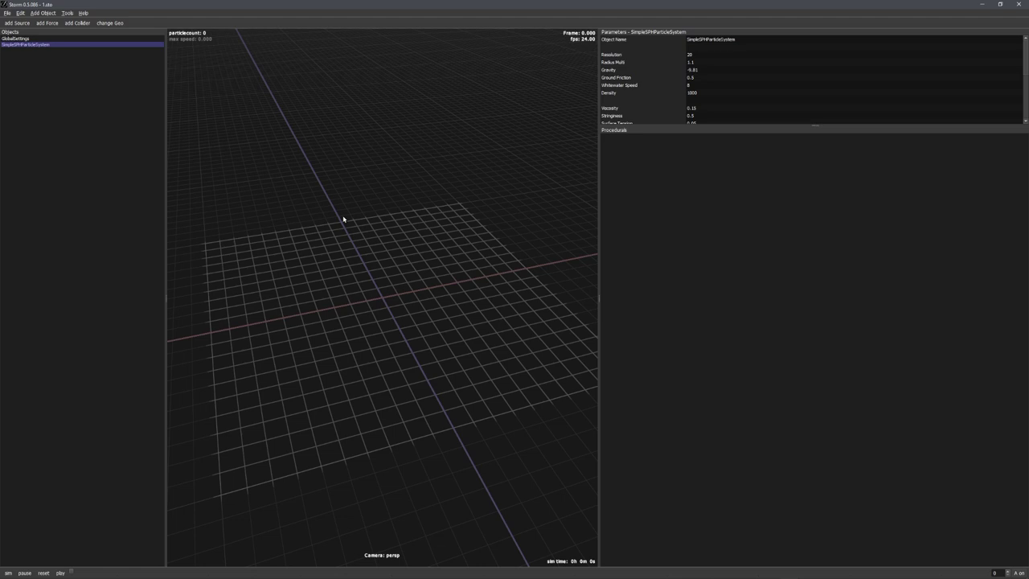
middle_drag(344, 218, 397, 206)
drag(813, 129, 794, 309)
middle_drag(482, 253, 219, 213)
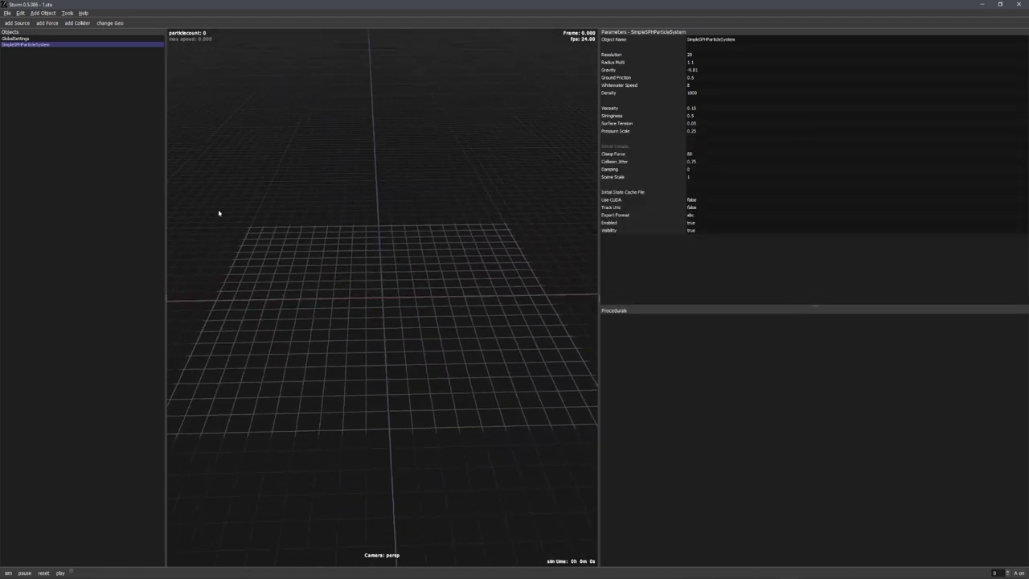
- Add a plane source and raise it above the ground to a Translate Y of about 6.72
click(20, 24)
middle_drag(231, 156, 382, 281)
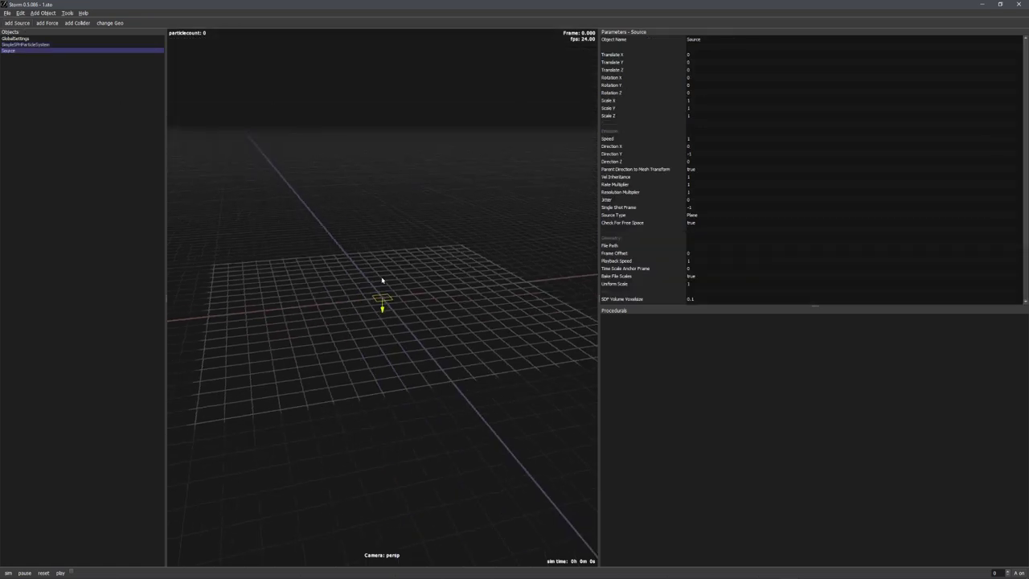
key(w)
drag(385, 245, 387, 117)
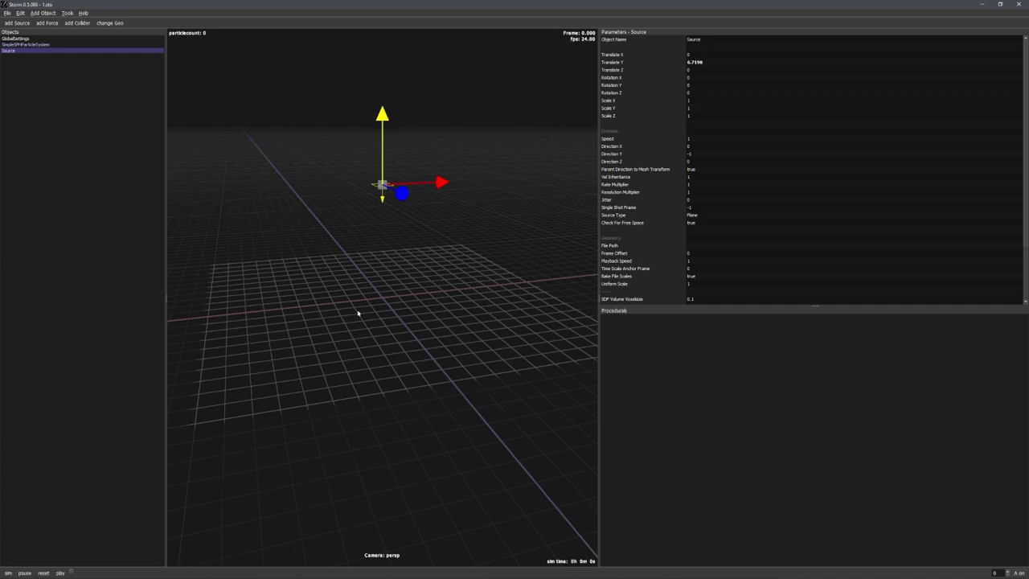
- Run a test simulation of the source pouring particles onto the ground, view it from several angles, and reset it
key(space)
middle_drag(359, 312, 425, 319)
right_drag(411, 291, 410, 364)
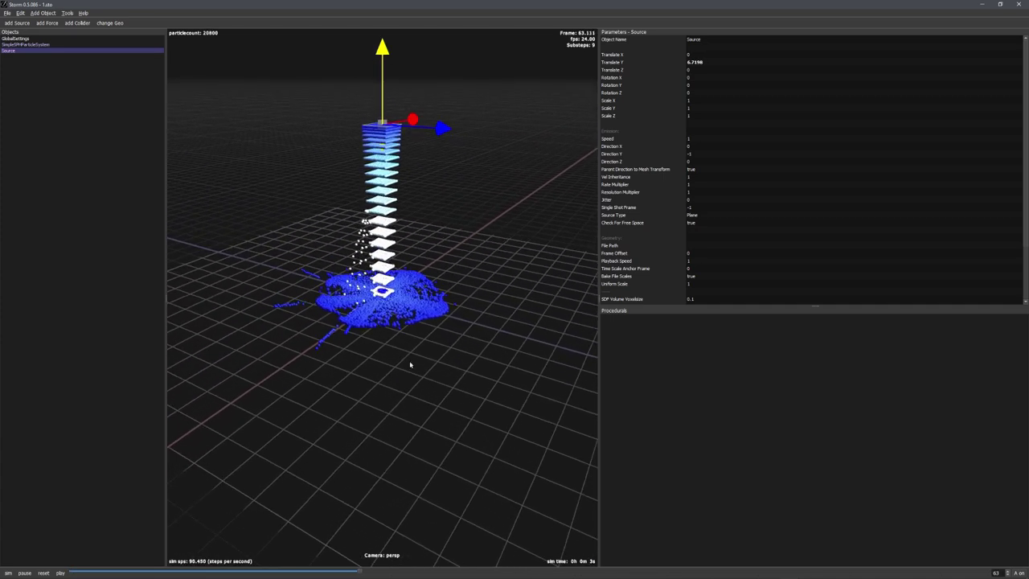
middle_drag(410, 365, 384, 347)
key(r)
middle_drag(338, 296, 348, 292)
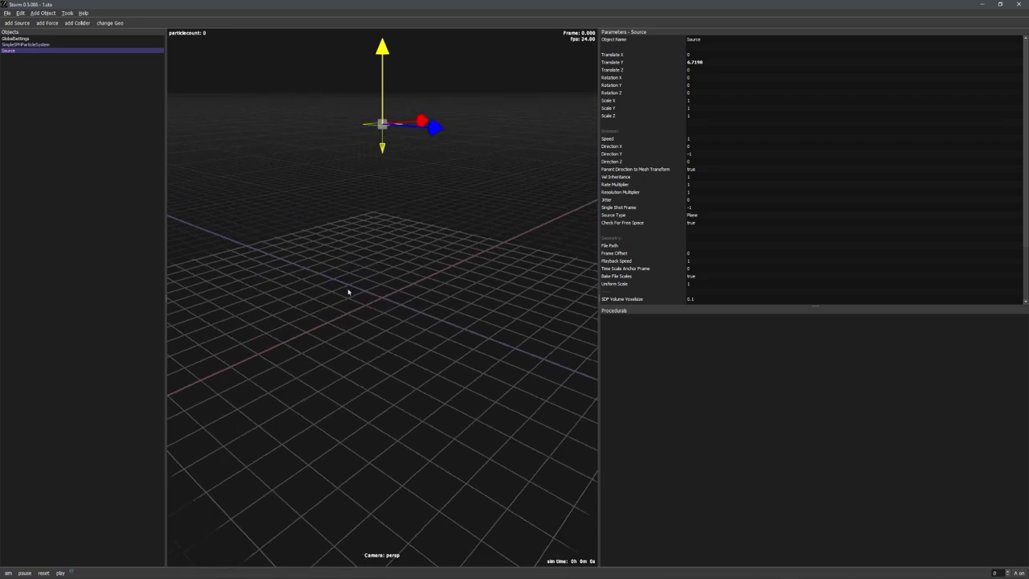
- Add a collider from the Alembic file coll.abc and start a test simulation with it
click(78, 23)
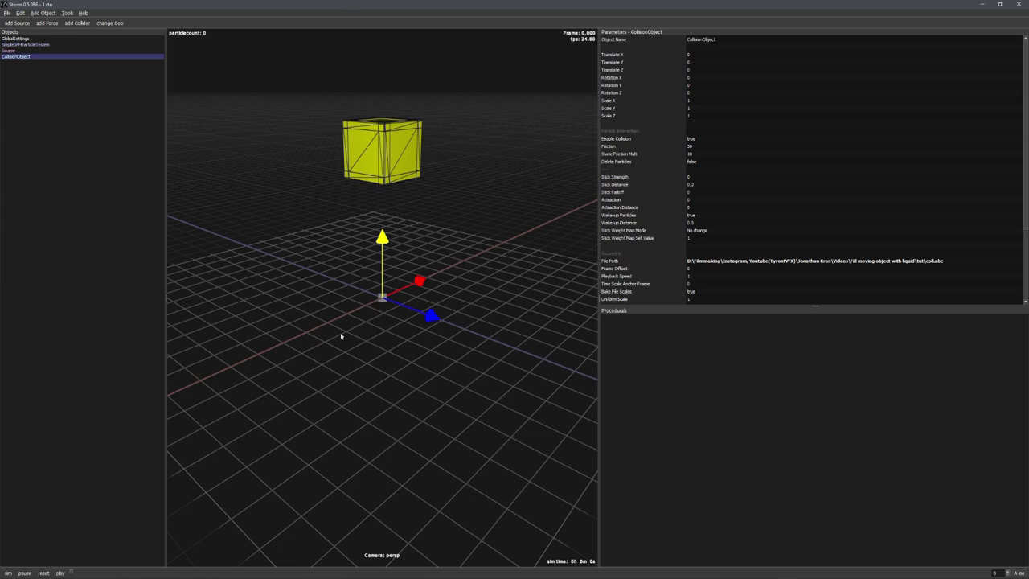
key(space)
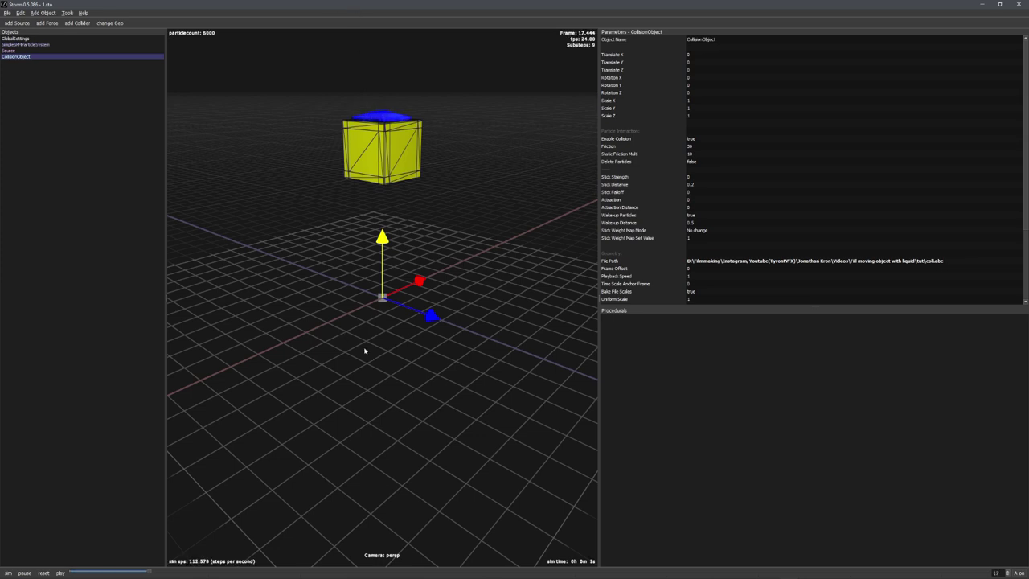
- Select the source and lower it into the crate to a Translate Y of about 6.38
alt+drag(364, 350, 360, 349)
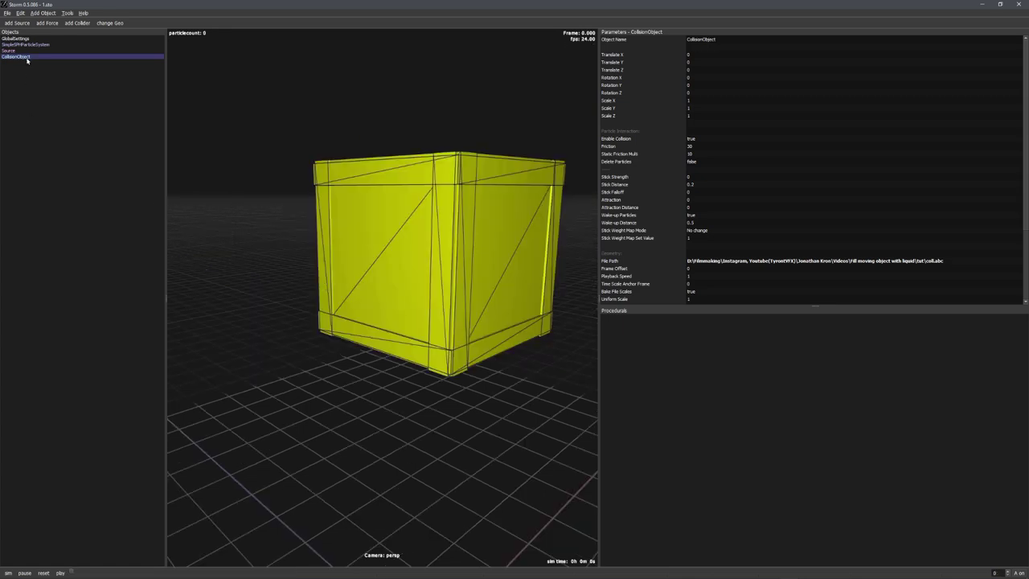
click(16, 50)
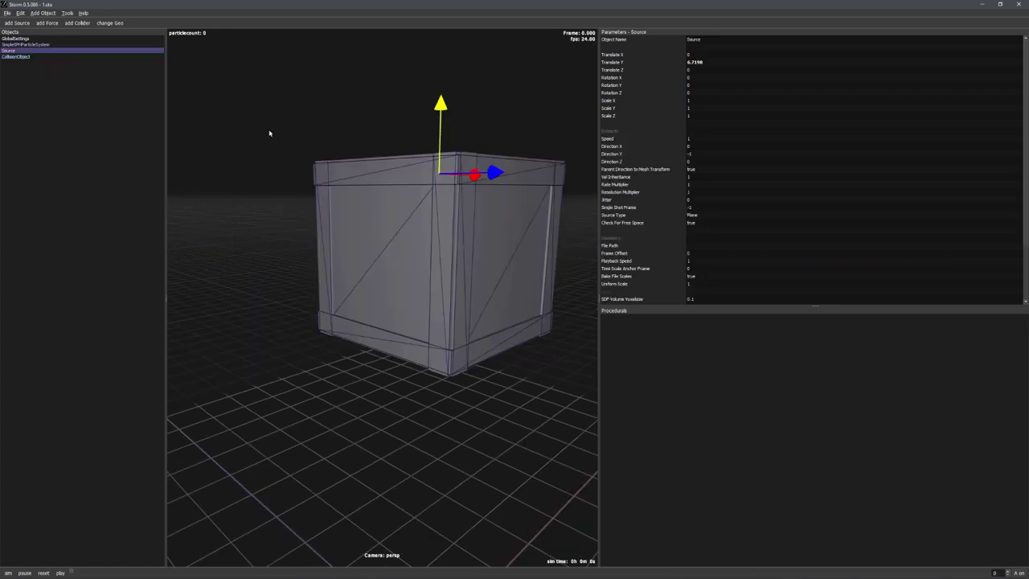
drag(442, 150, 442, 153)
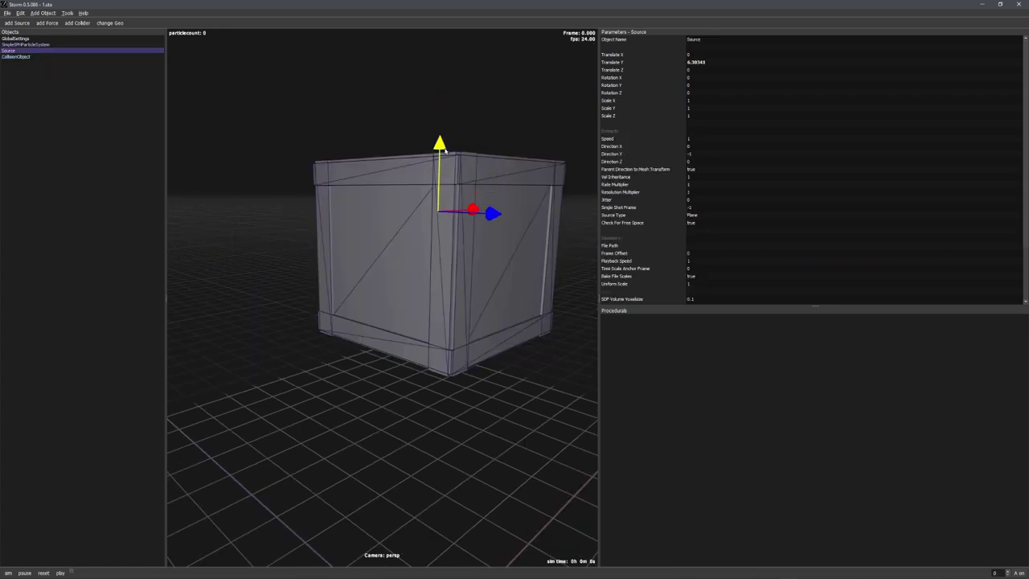
- Key the source's Enabled parameter to true at frame 20 and false at frame 21
scroll(676, 271, down, 3)
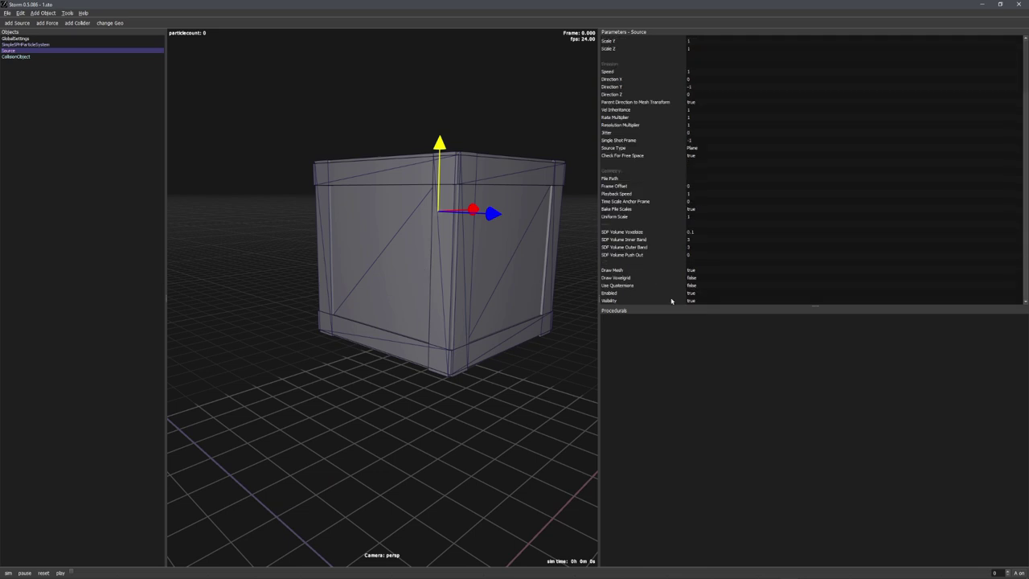
click(160, 572)
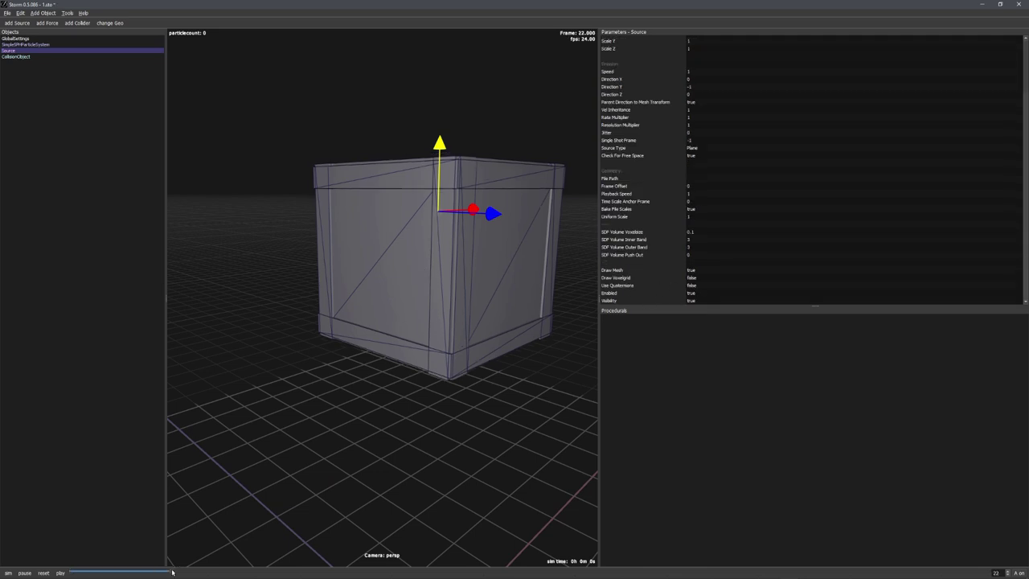
click(642, 295)
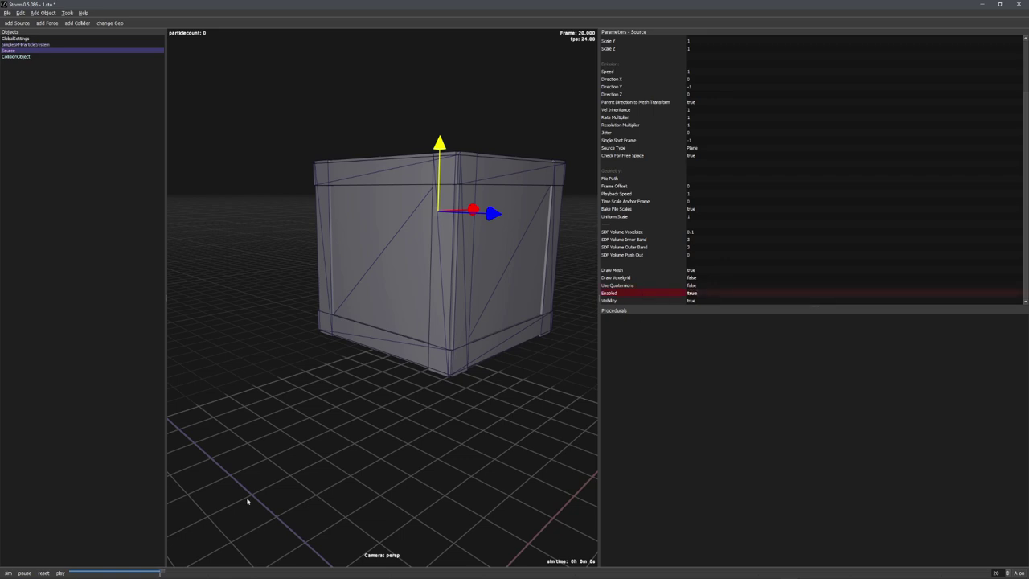
click(164, 571)
double_click(701, 294)
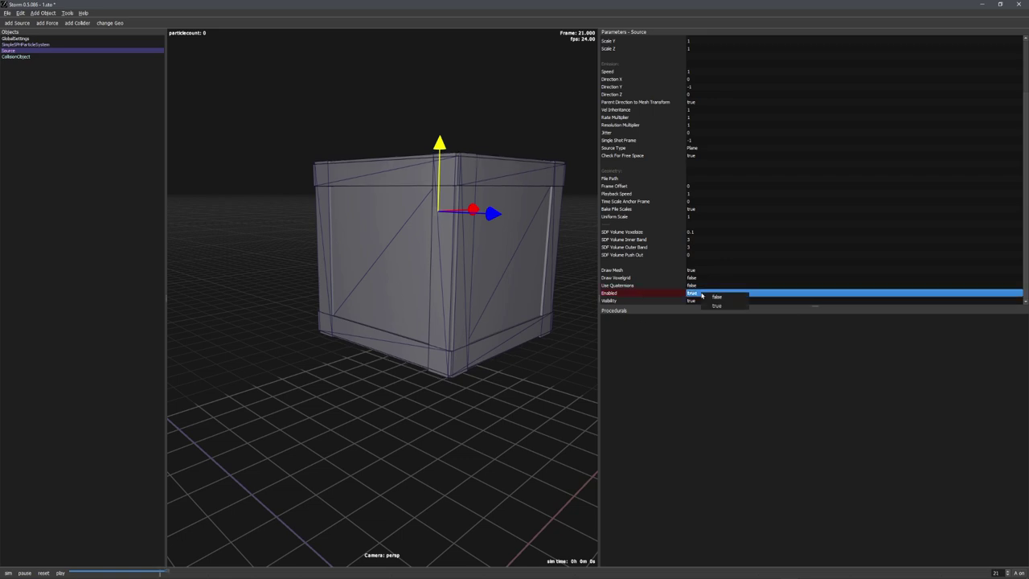
click(715, 296)
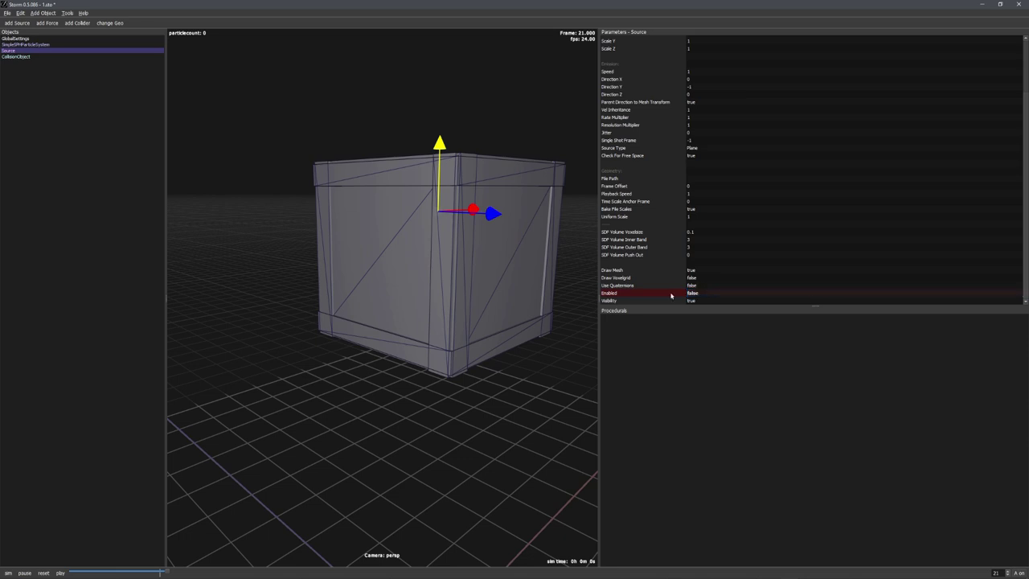
- Reset and run the simulation to test the source's timed shutoff as the crate falls, and reset it again
click(43, 573)
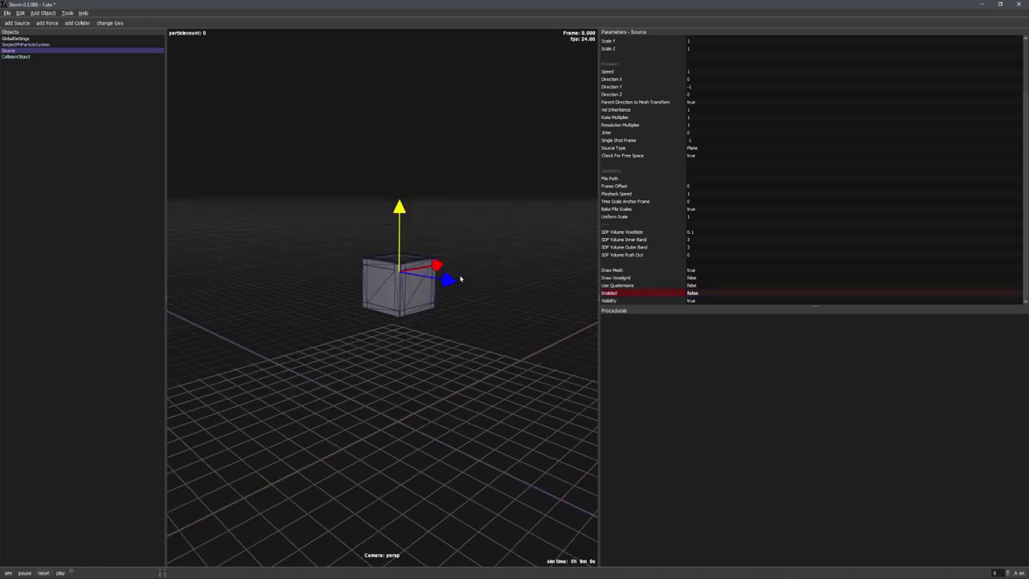
key(space)
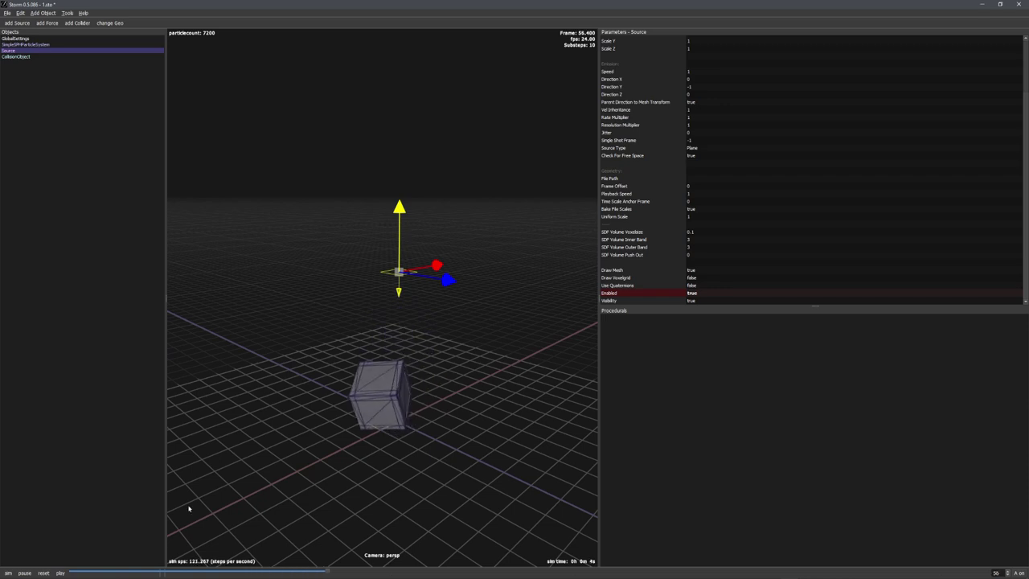
click(43, 573)
- Select the crate's collision object and set its Draw Mesh parameter to false
middle_drag(378, 344, 421, 314)
click(423, 295)
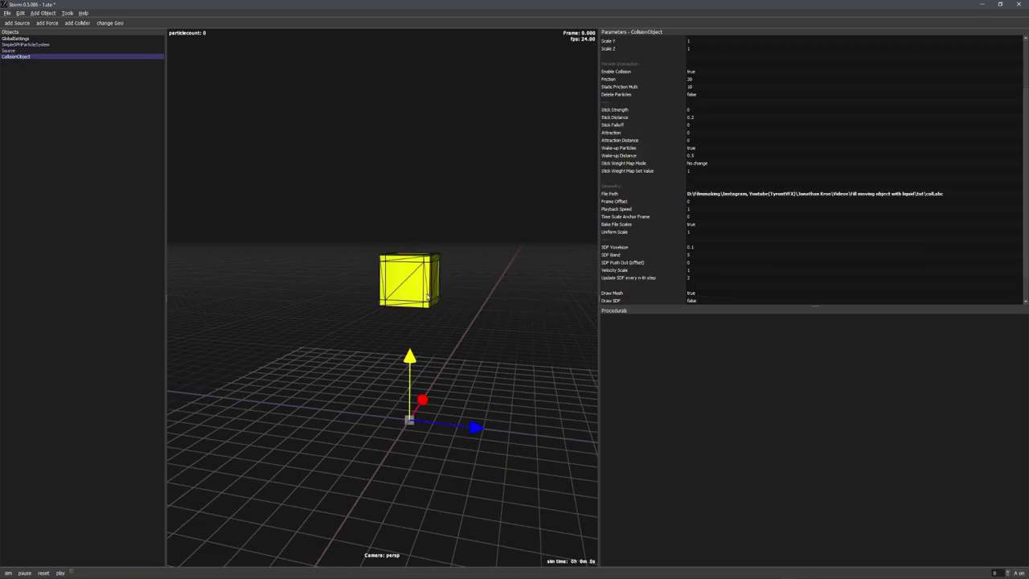
scroll(776, 252, down, 2)
middle_drag(497, 282, 484, 291)
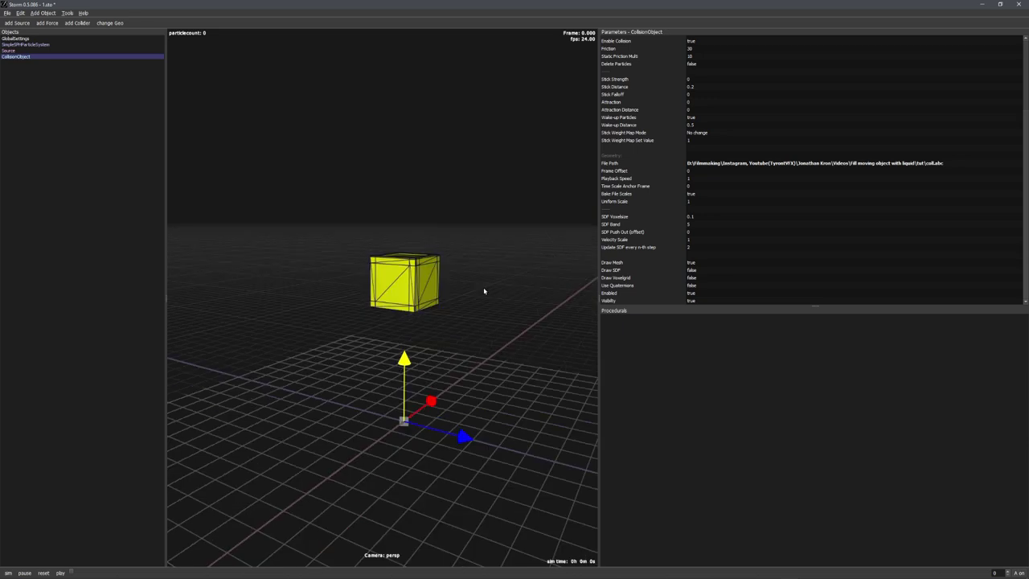
click(705, 262)
click(704, 263)
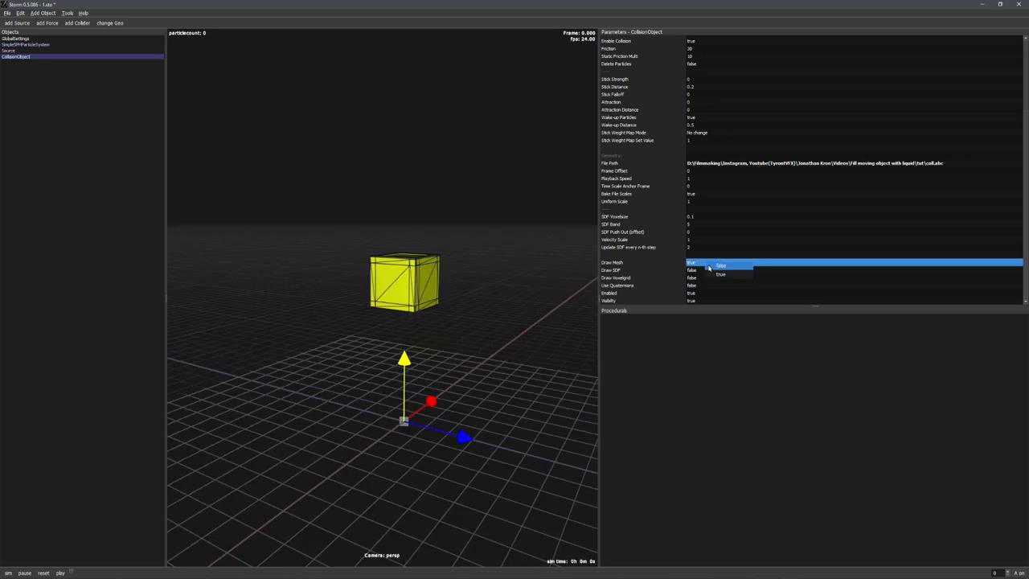
click(723, 271)
- Run the simulation with the crate hidden to examine the liquid as it falls, and reset it
key(space)
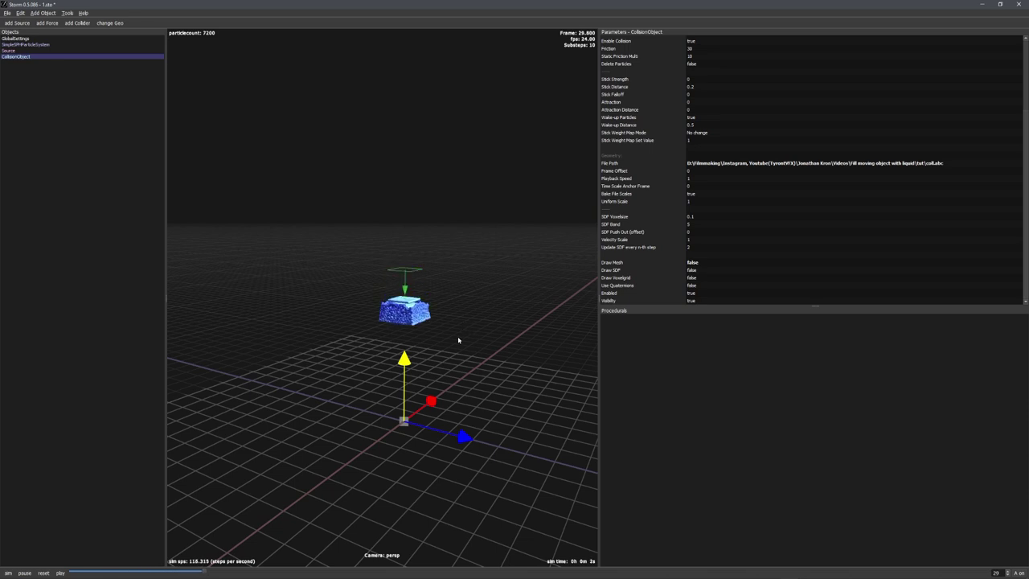
middle_drag(453, 356, 475, 391)
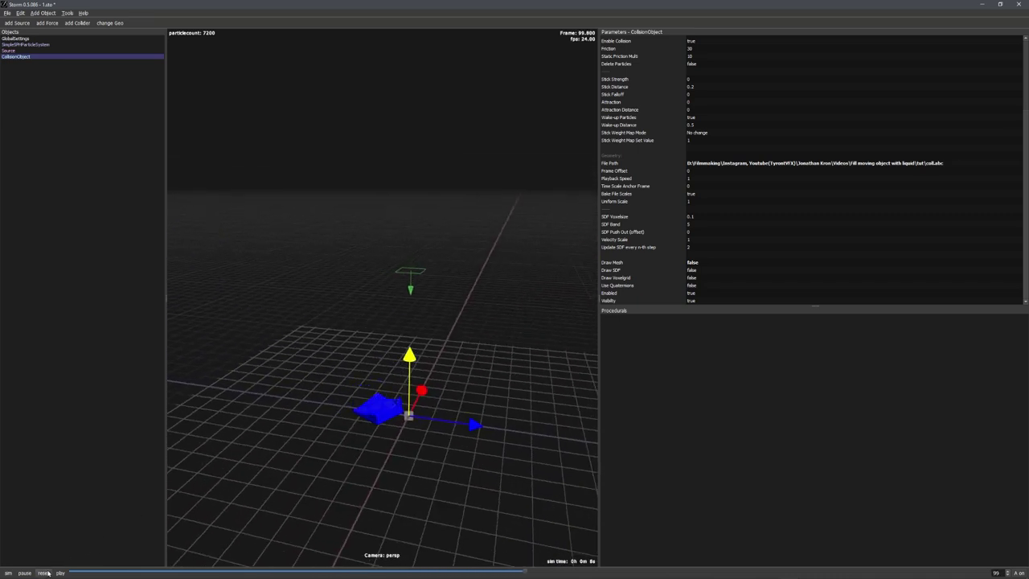
click(44, 572)
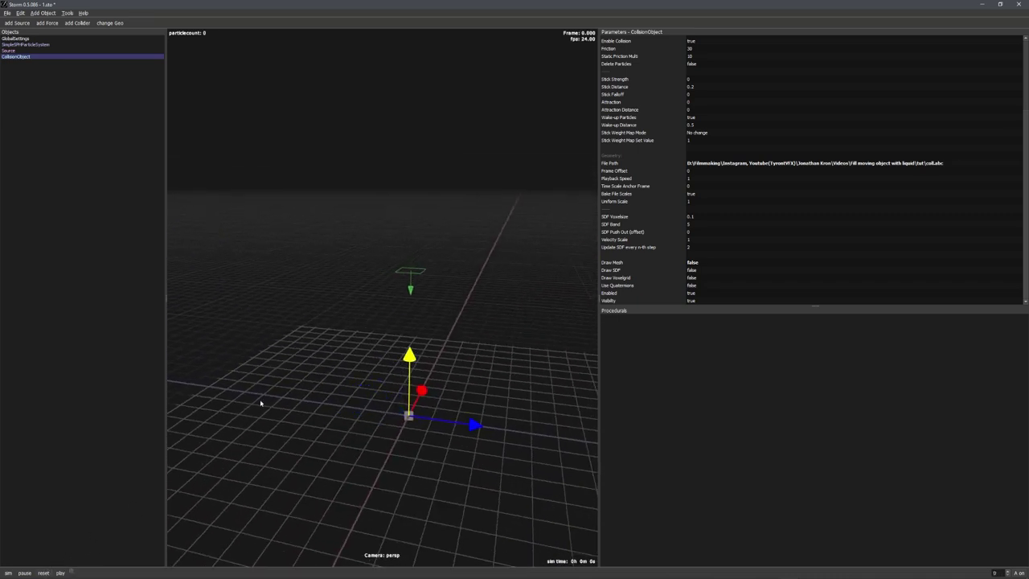
- Run the simulation to about frame 13 and add a Mesher for the SimpleSPHParticleSystem
middle_drag(348, 356, 441, 331)
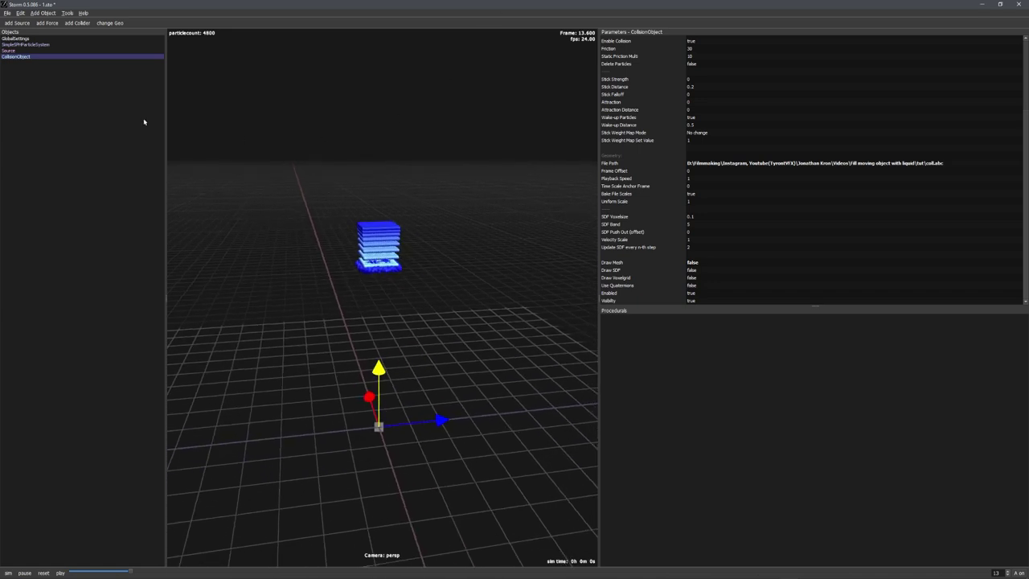
click(35, 45)
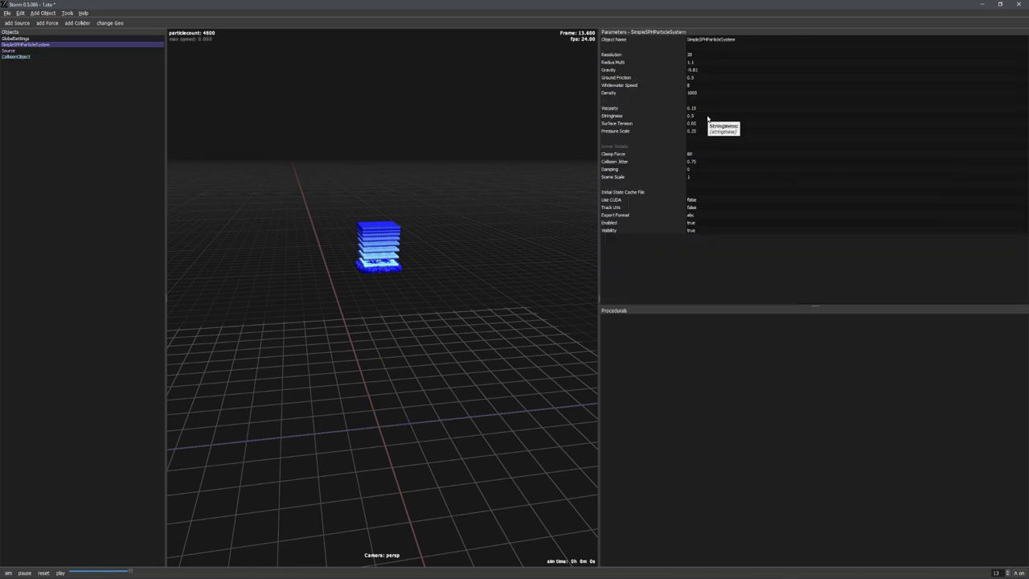
alt+drag(490, 290, 381, 305)
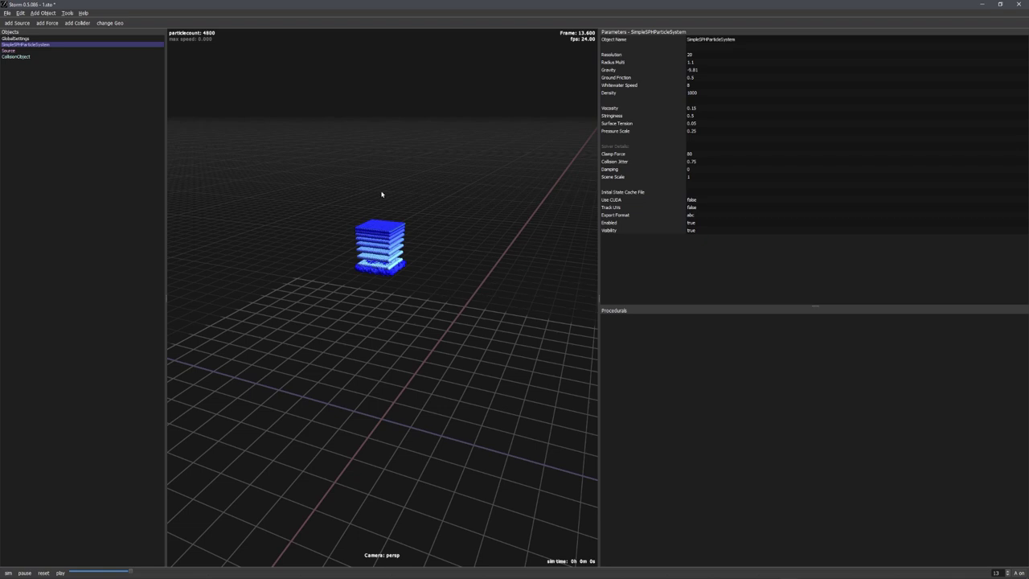
click(48, 46)
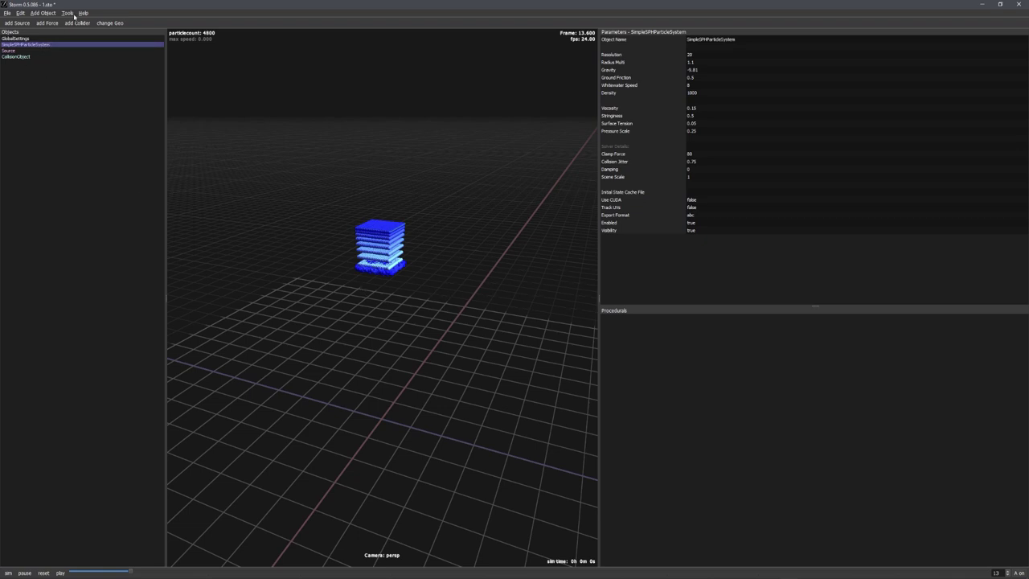
click(72, 14)
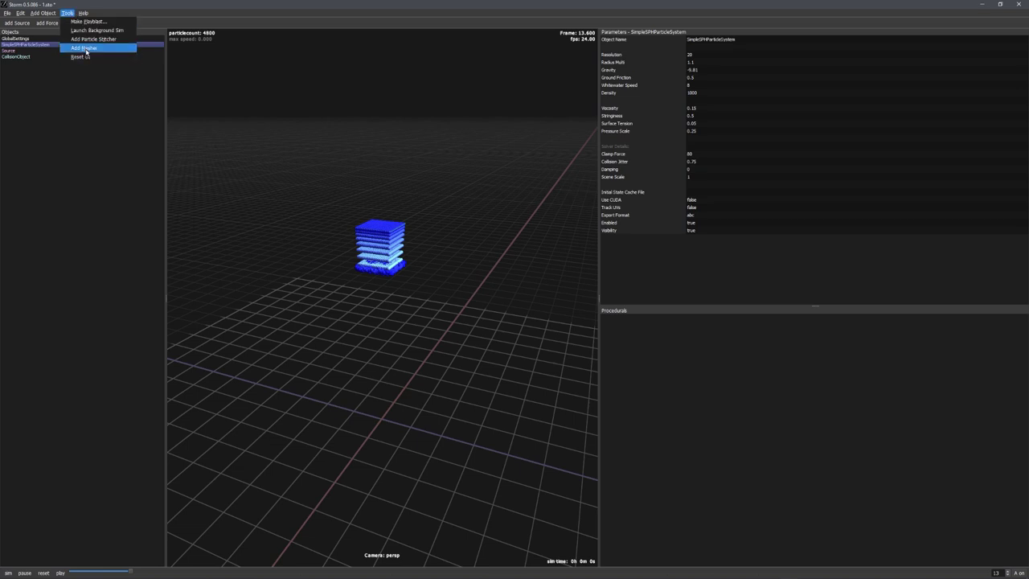
click(86, 49)
drag(682, 412, 733, 396)
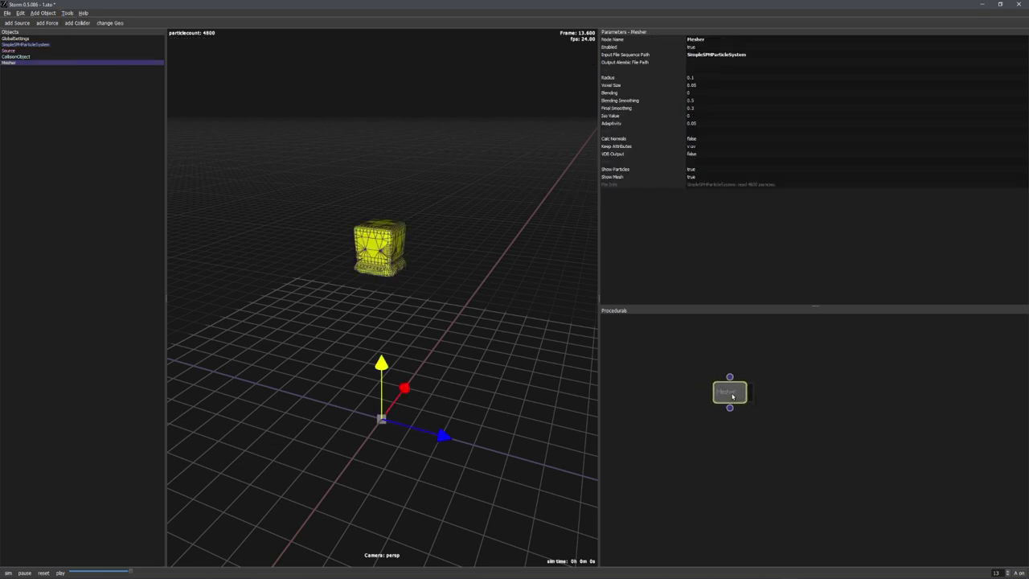
double_click(754, 56)
click(737, 209)
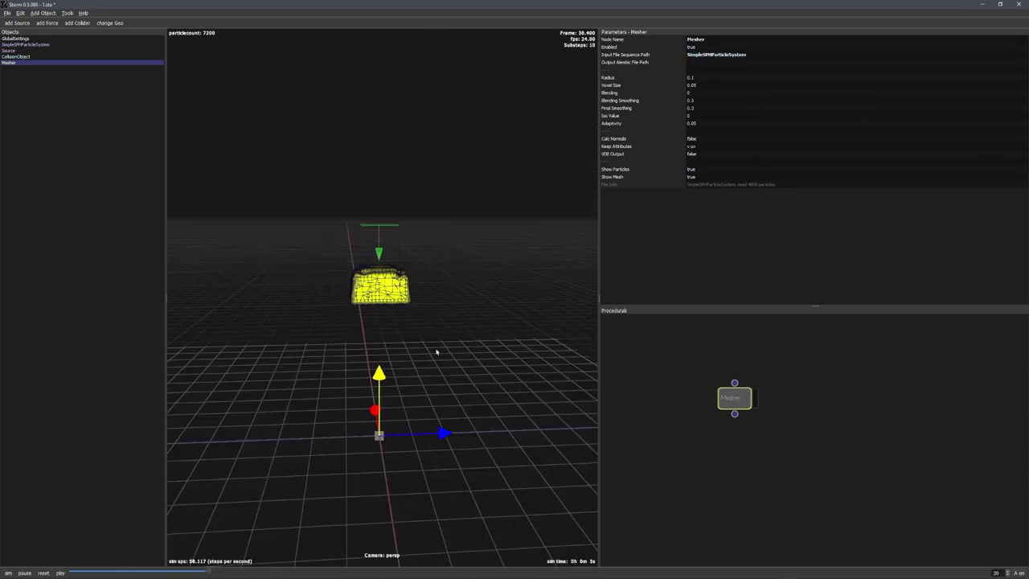
- Run the simulation to examine the meshed liquid from several angles, and reset it
middle_drag(436, 351, 436, 223)
drag(436, 222, 348, 294)
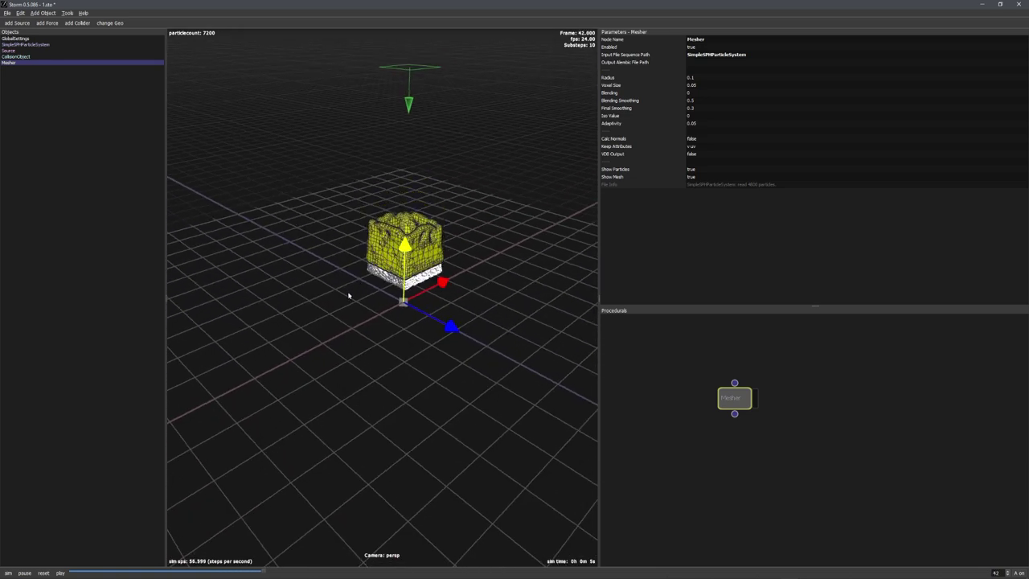
drag(358, 256, 423, 188)
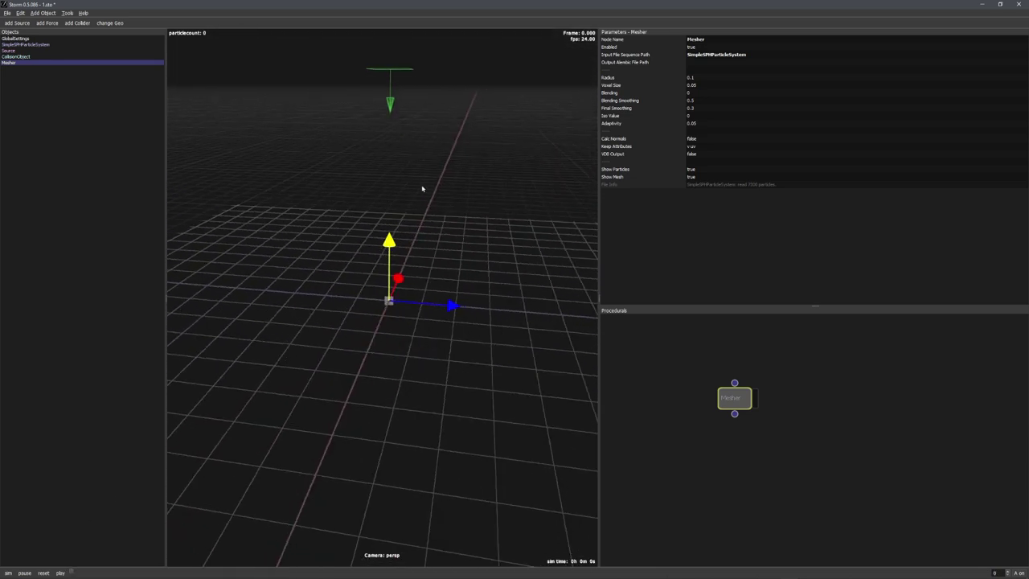
middle_drag(422, 188, 415, 266)
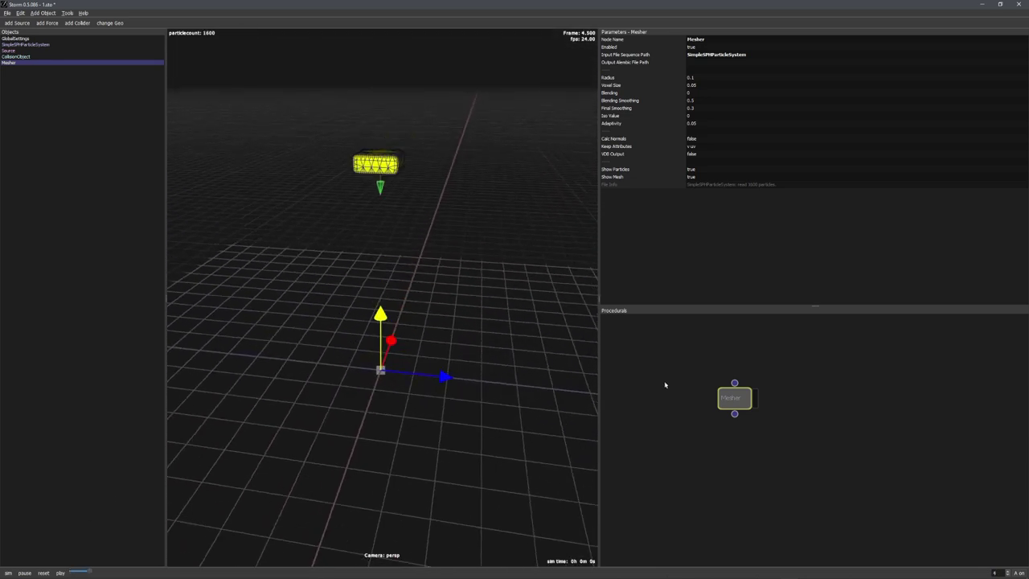
- Add a Write node connected below the Mesher node and activate it
drag(734, 396, 734, 359)
key(Tab)
text(write)
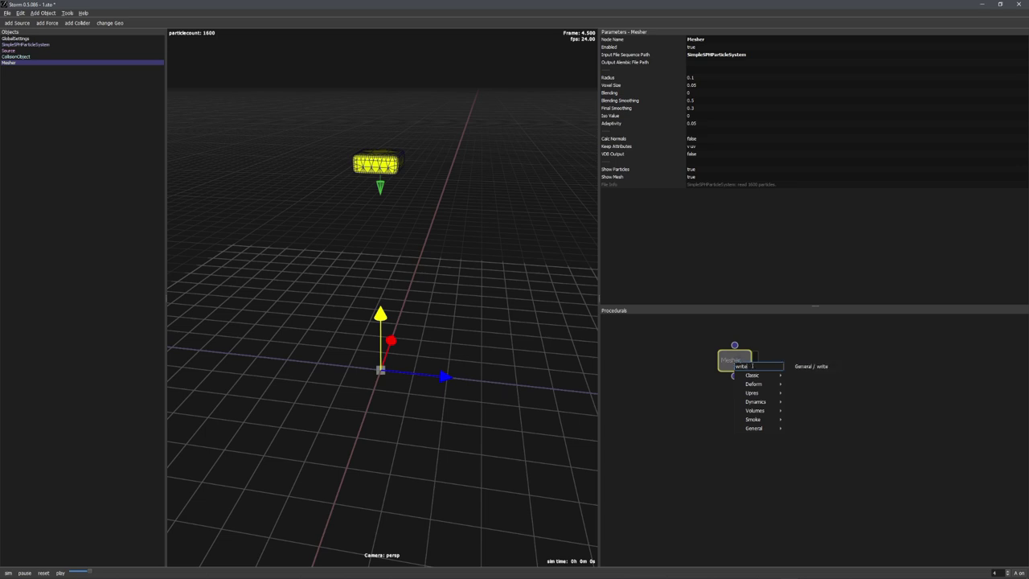
key(Return)
click(813, 366)
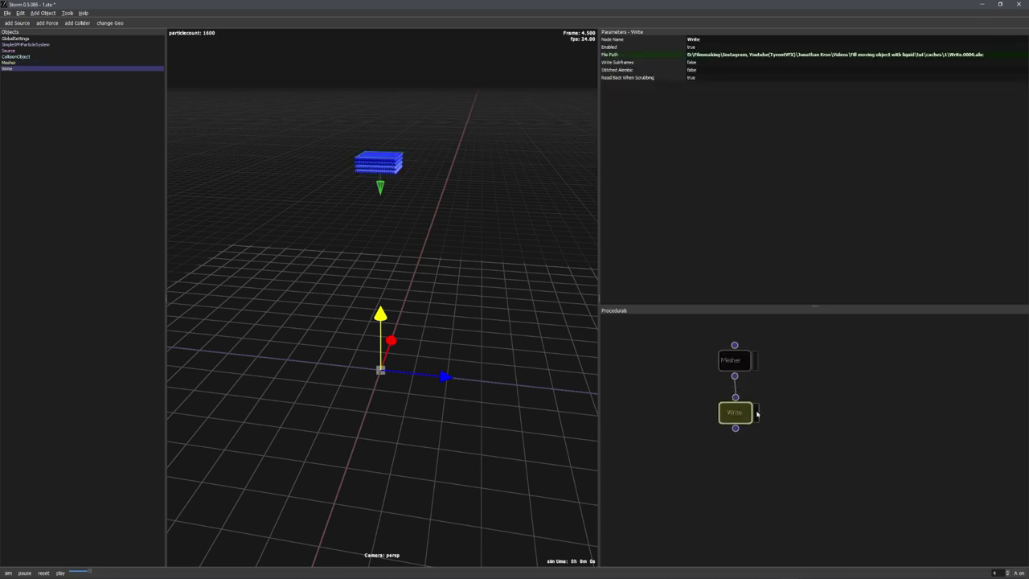
click(756, 414)
- Change the file extension in the Write node's File Path to .obj
right_click(624, 56)
click(635, 64)
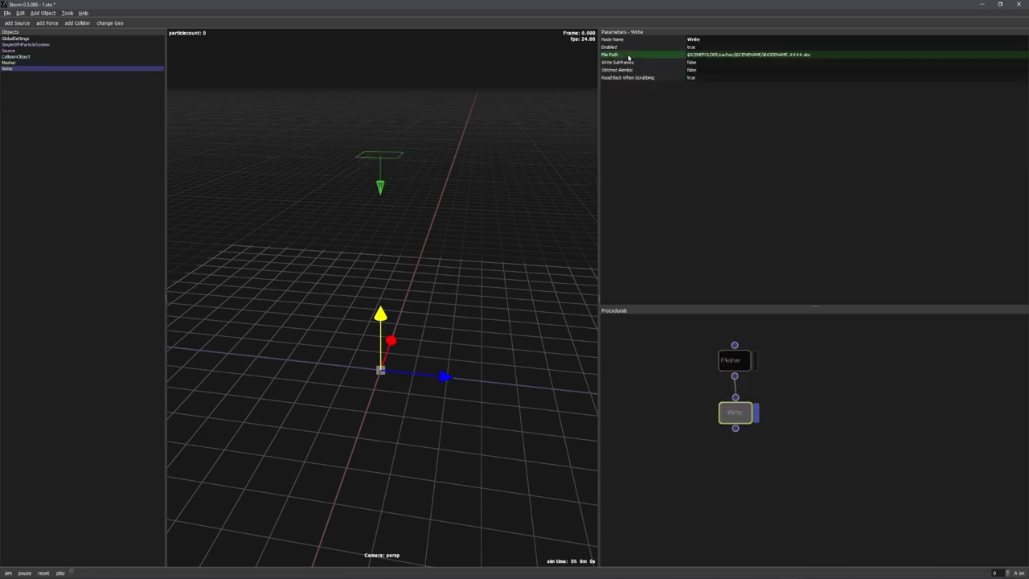
click(807, 55)
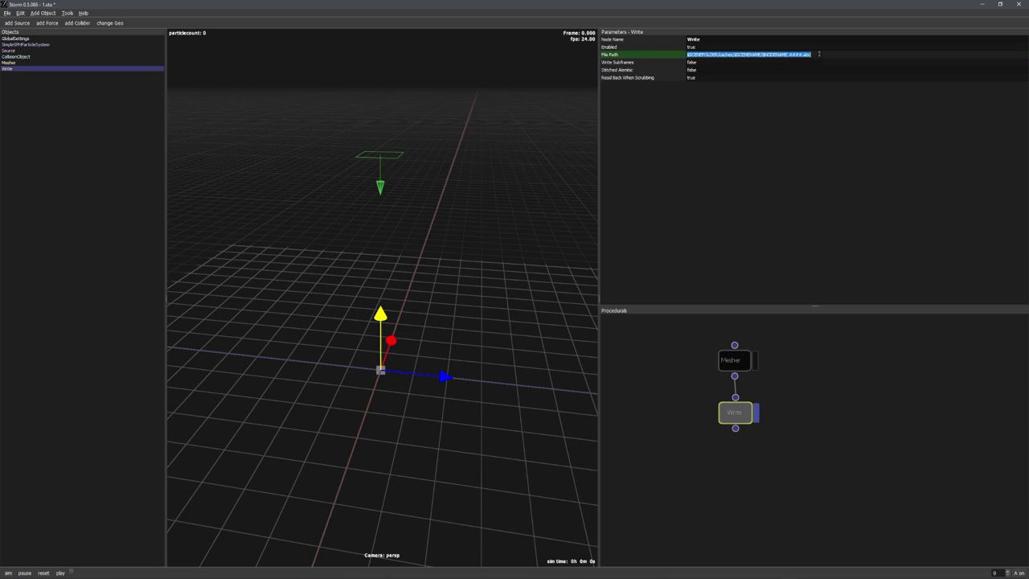
double_click(807, 55)
text(ob)
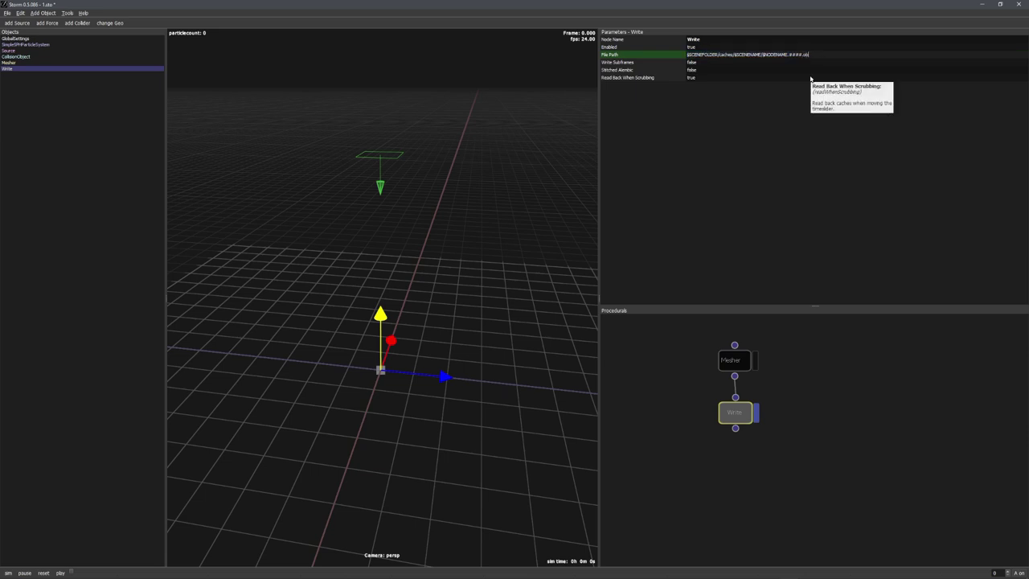
text(j)
key(Return)
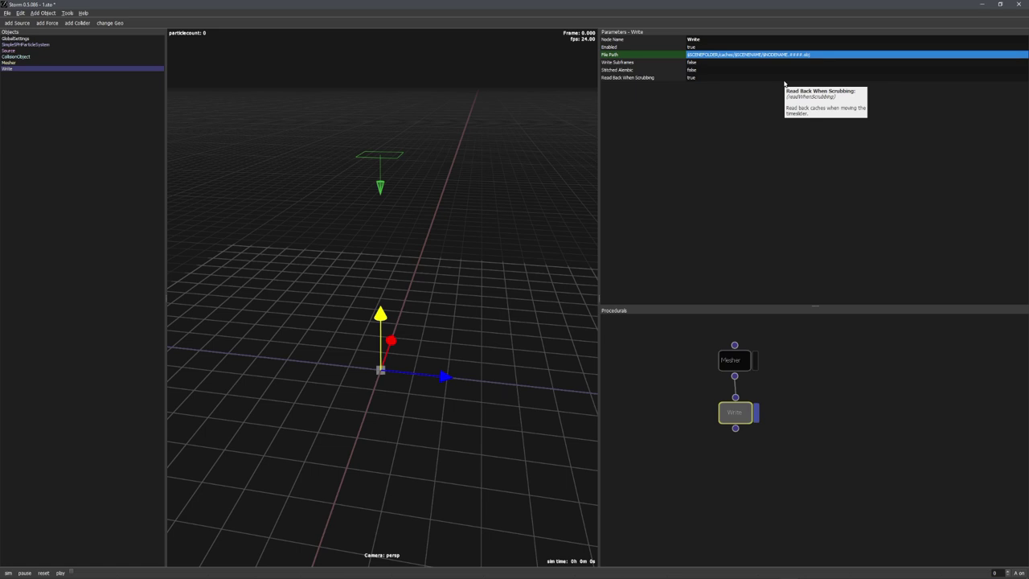
- Set the End Frame in GlobalSettings to 80 and start the simulation to write the mesh sequence
click(33, 39)
double_click(702, 54)
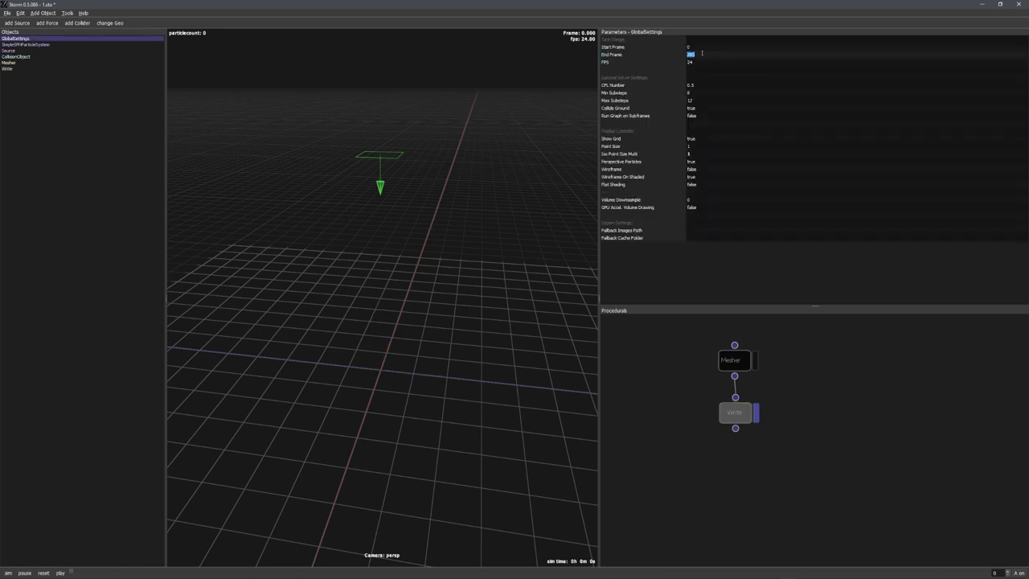
text(80)
key(Return)
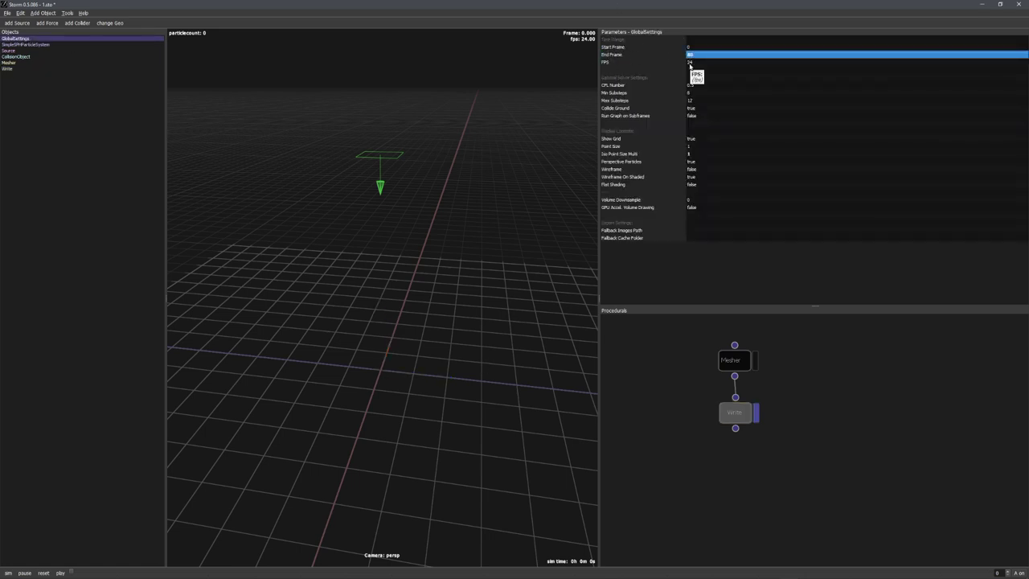
click(8, 573)
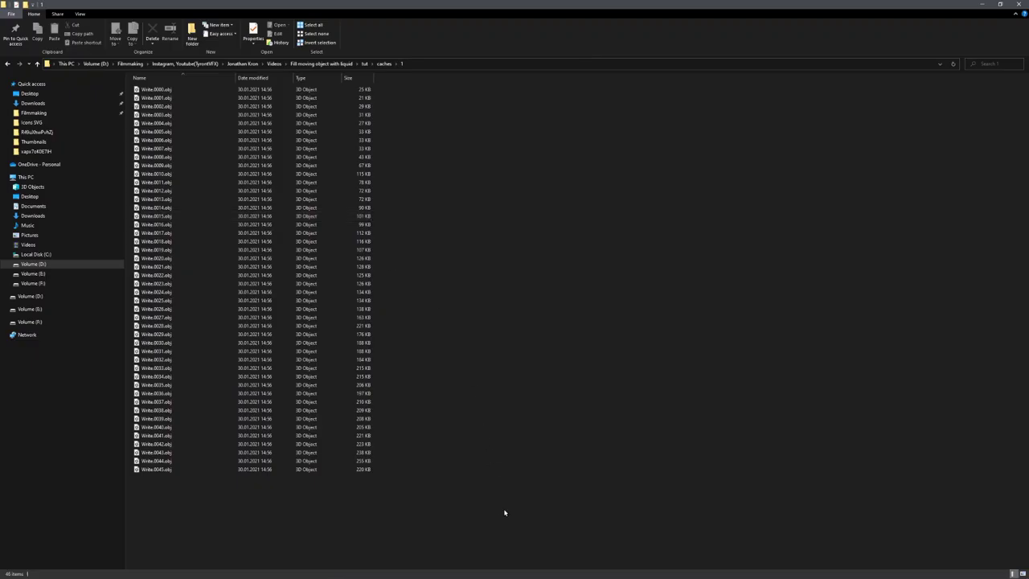
- Switch to File Explorer and look over the written OBJ sequence in the caches\1 folder
drag(504, 512, 214, 92)
click(375, 108)
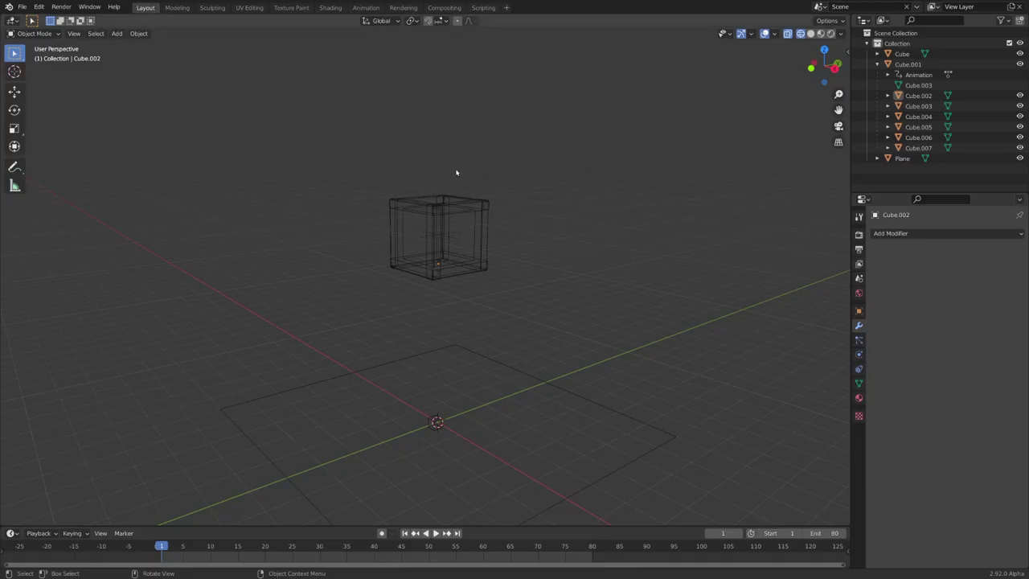
- Switch to Blender and install the add-on Stop-motion-OBJ-v2.1.0.zip from the Add ons folder
middle_drag(456, 172, 378, 223)
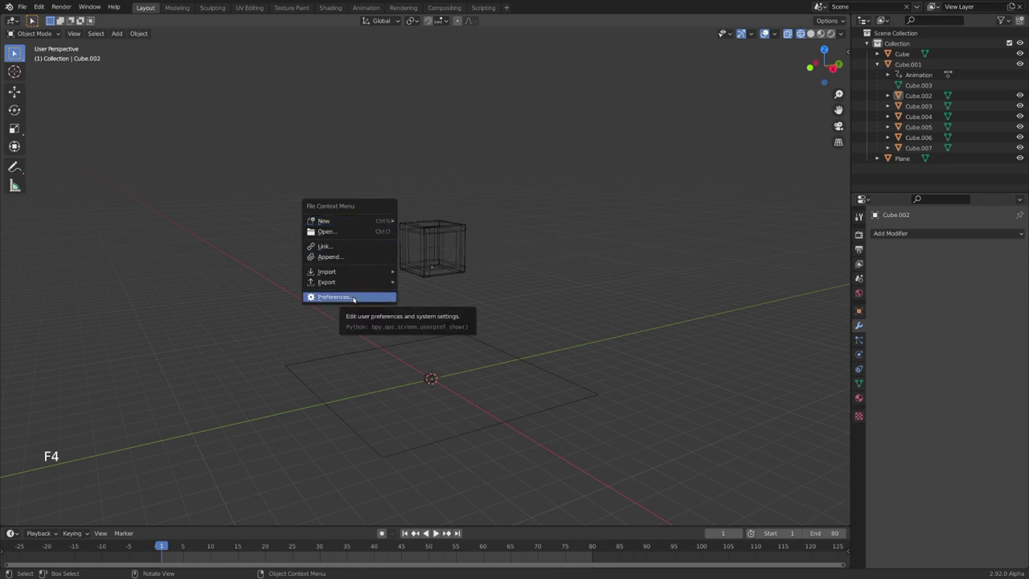
click(356, 297)
click(457, 186)
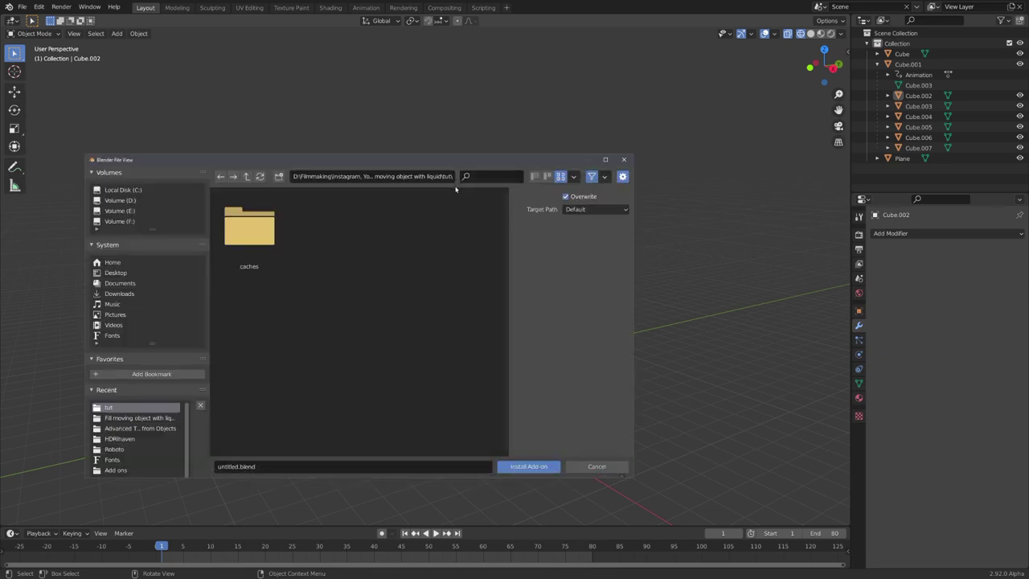
click(115, 469)
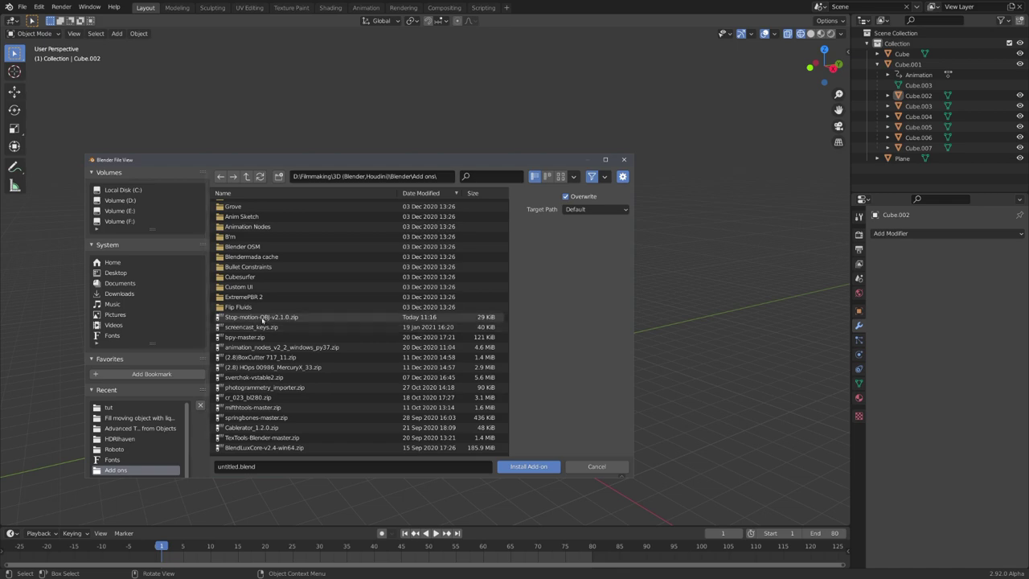
double_click(279, 319)
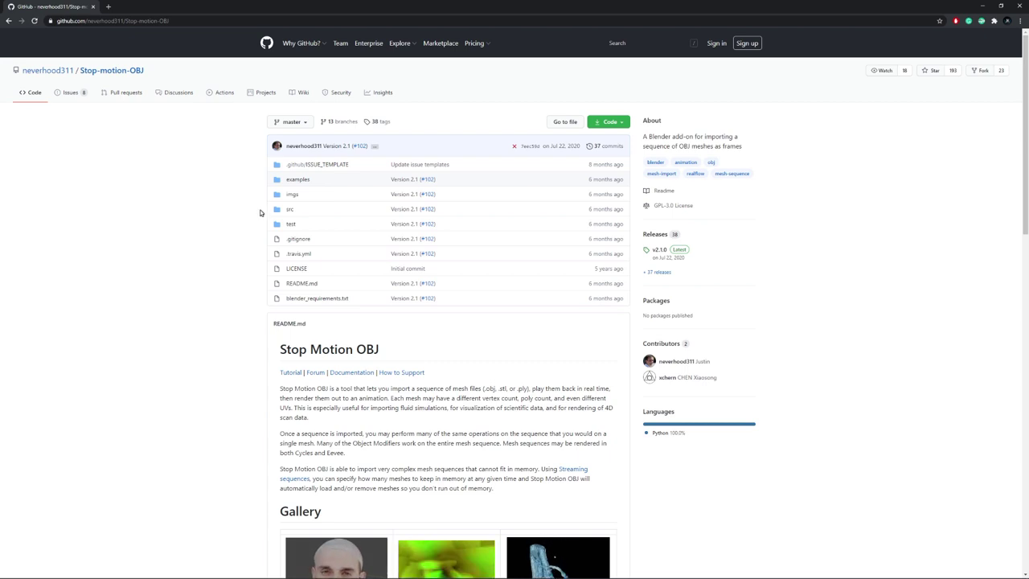
- In the browser, open the v2.1.0 release of Stop-motion-OBJ on GitHub and locate its zip download
click(659, 250)
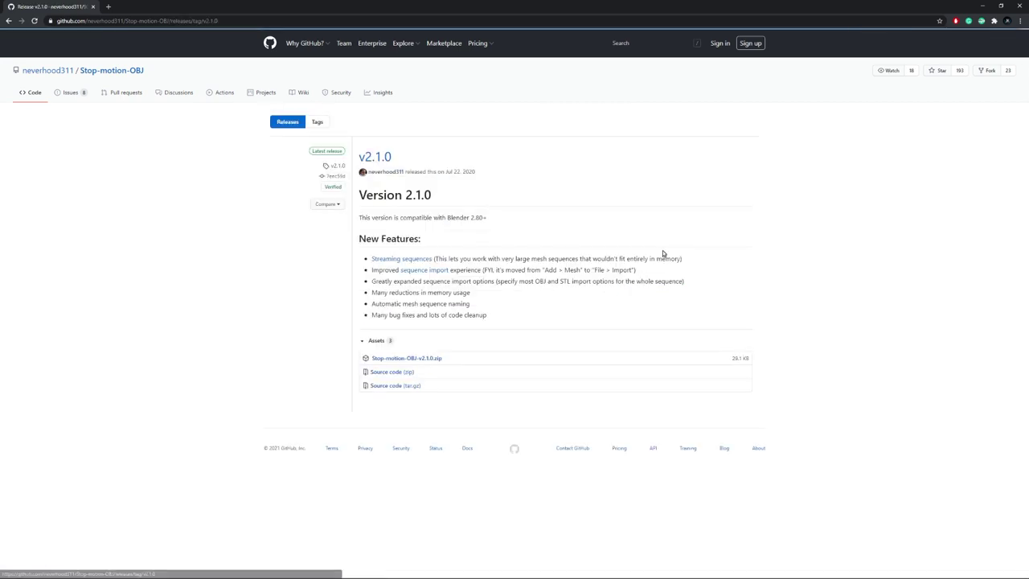
drag(468, 359, 371, 360)
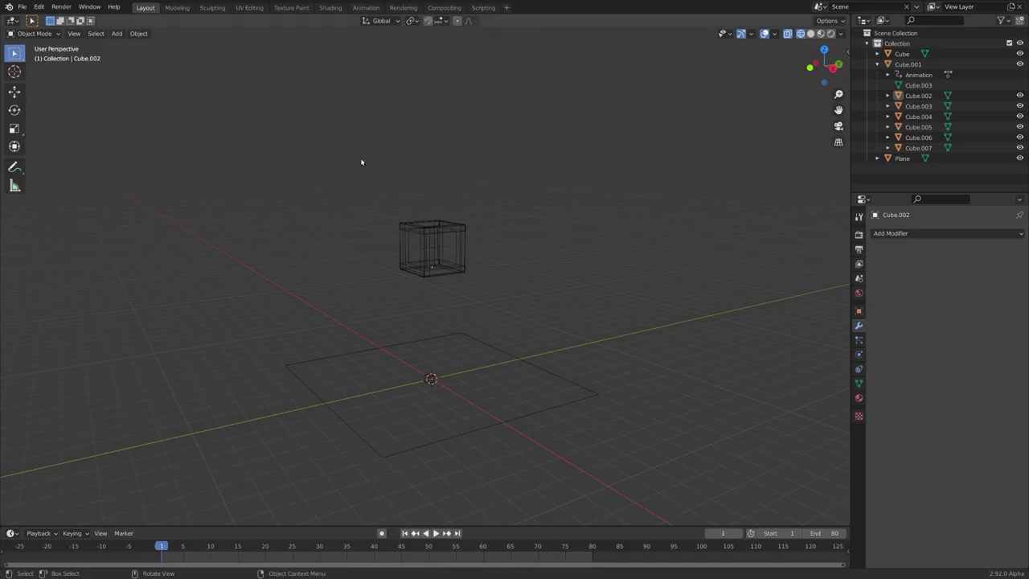
- Import the OBJ mesh sequence with file name Write from the caches\1 folder, sorting the files by name
middle_drag(361, 161, 383, 171)
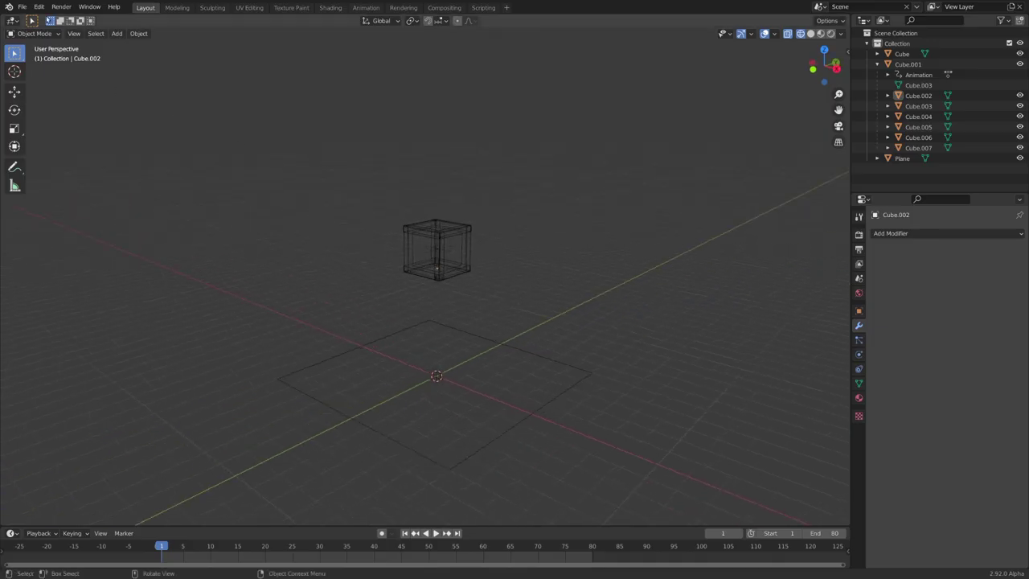
click(26, 8)
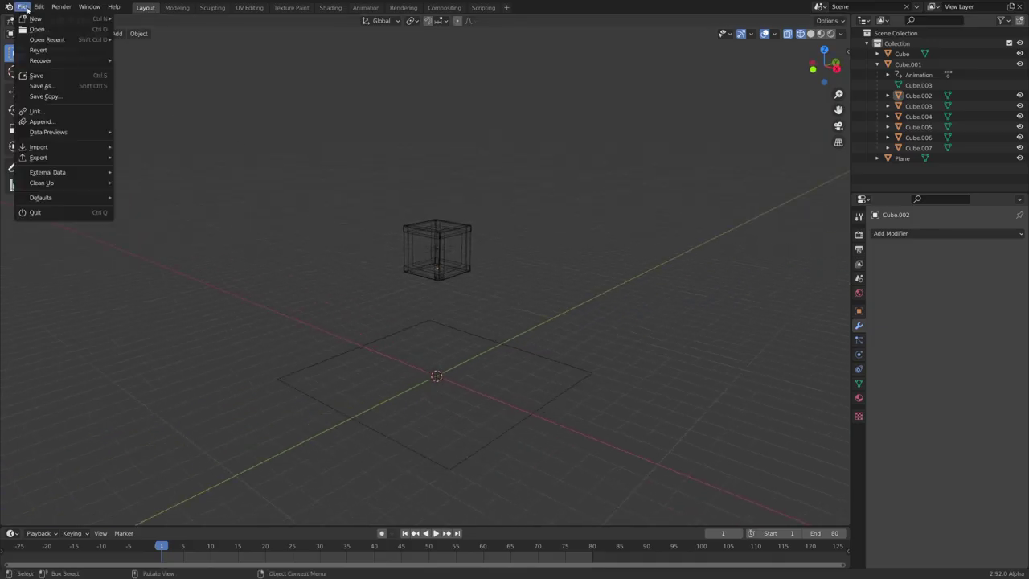
mouse_move(50, 149)
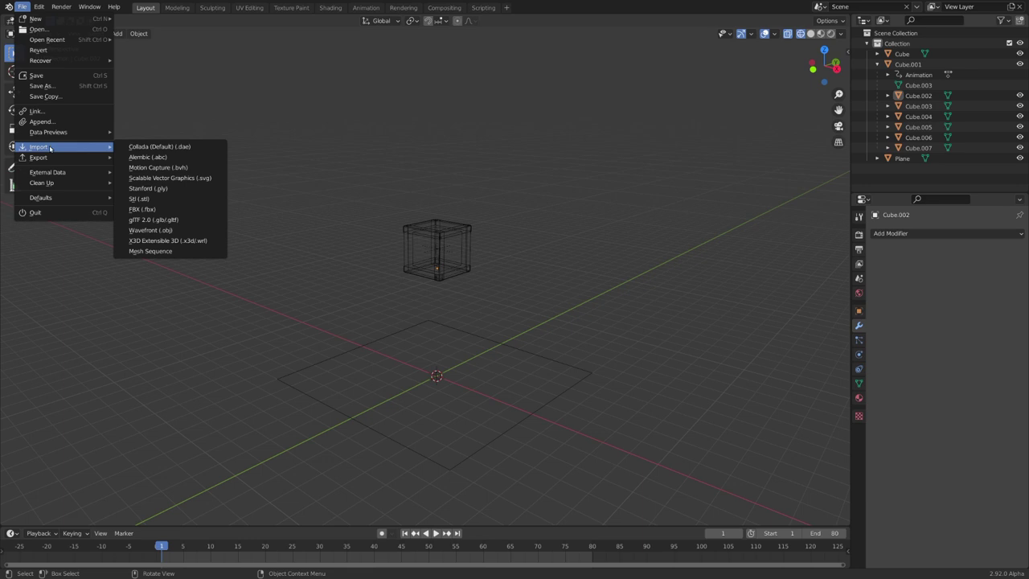
click(151, 251)
double_click(392, 184)
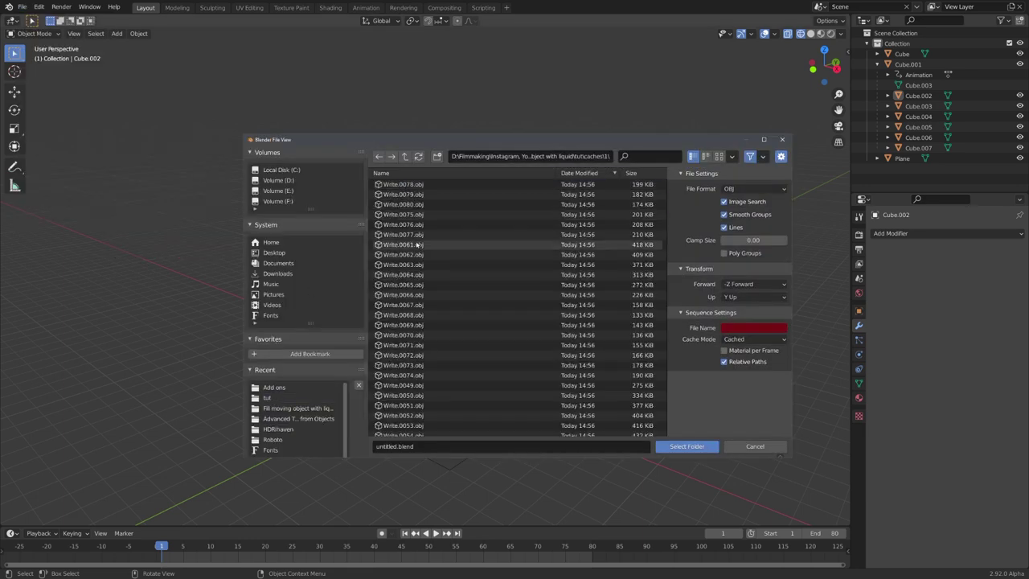
scroll(424, 265, down, 3)
scroll(424, 269, up, 3)
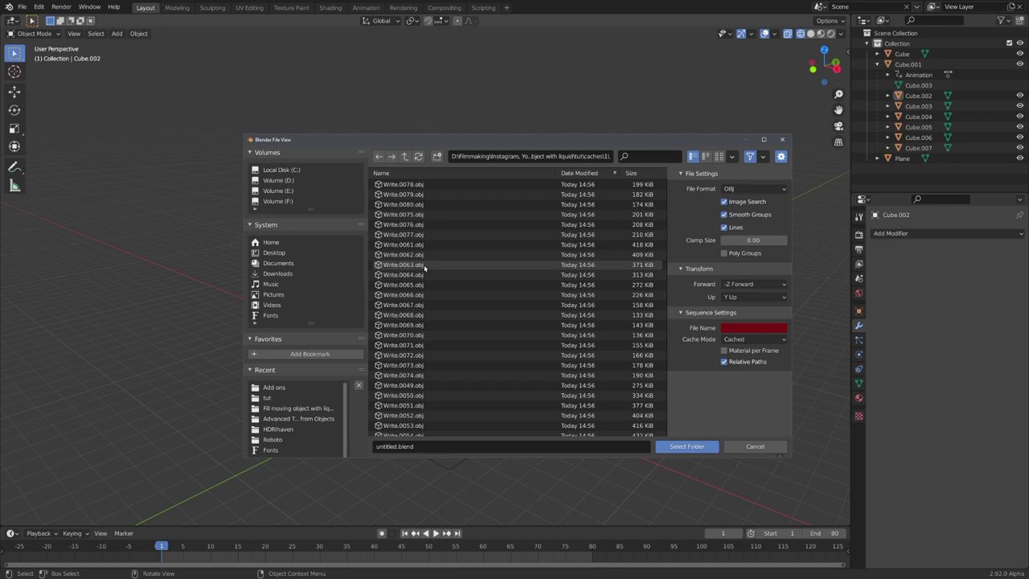
click(397, 173)
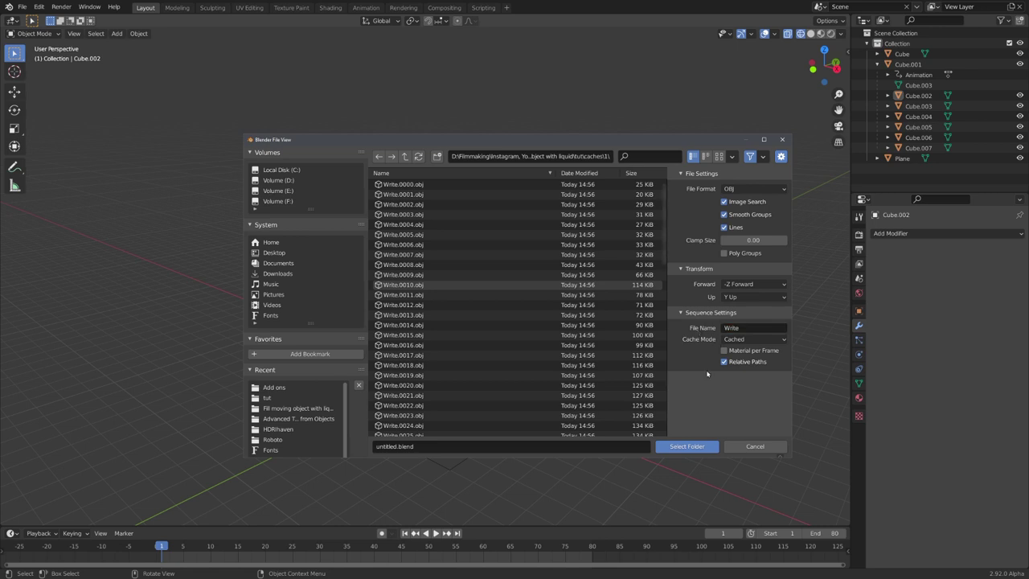
click(691, 446)
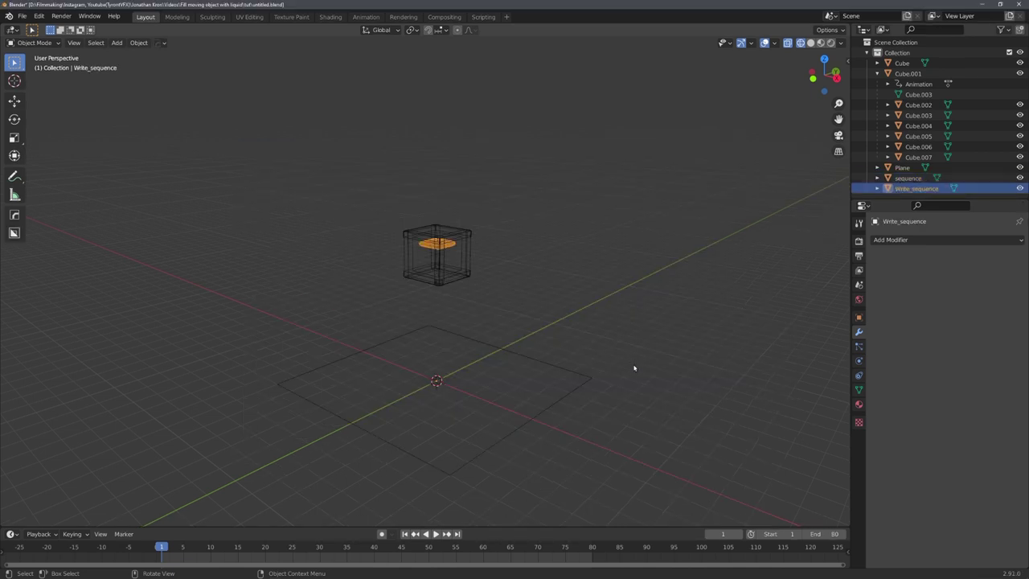
- Play through the imported liquid sequence and examine how it moves inside the falling crate
click(10, 16)
click(13, 30)
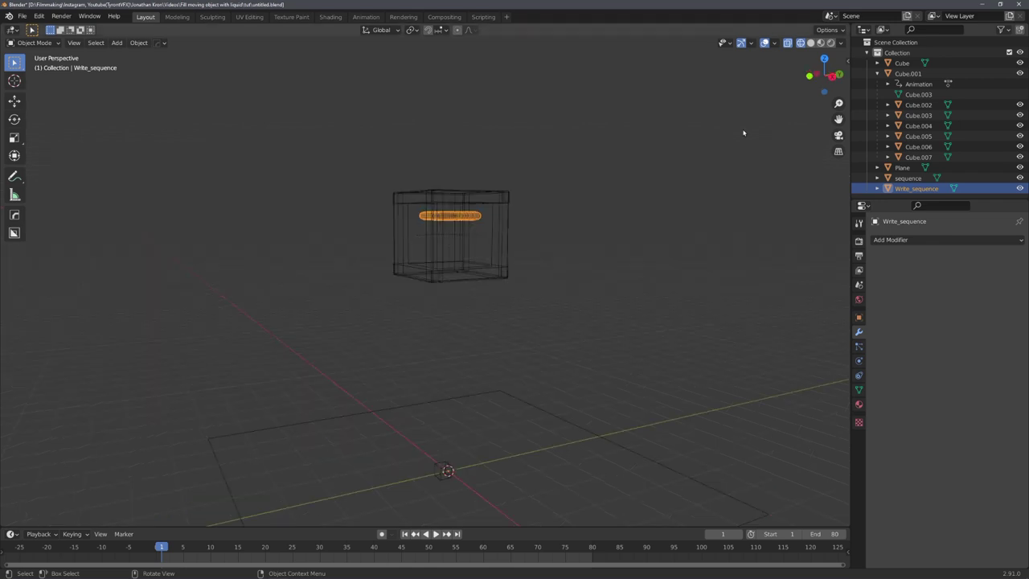
middle_drag(588, 244, 607, 264)
shift+middle_drag(606, 266, 590, 194)
scroll(587, 210, down, 3)
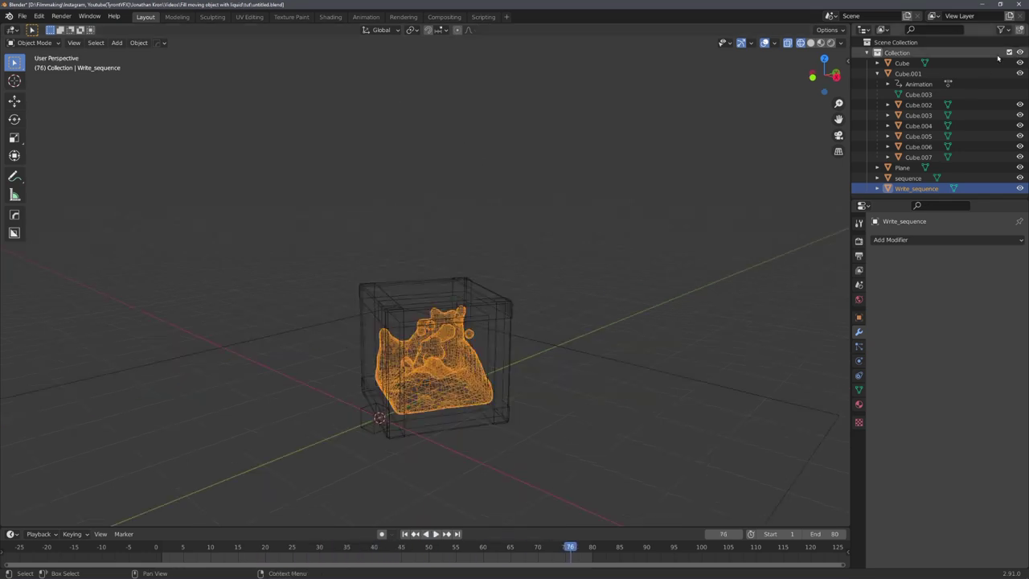
- Enable the outliner's render-visibility toggles and hide Cube.002 through Cube.007 in the viewport, collapsing the Cube.001 hierarchy
click(1002, 30)
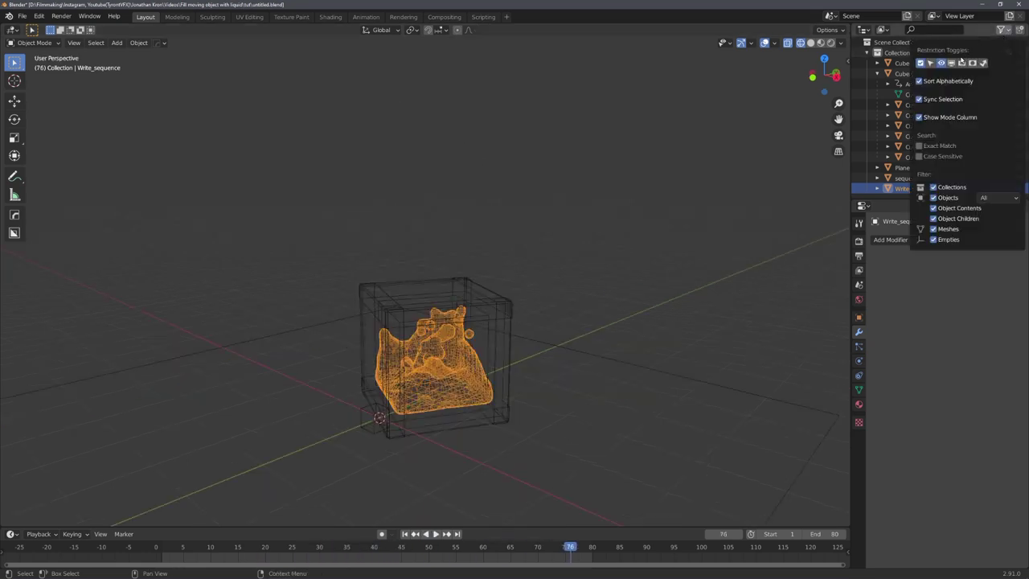
click(961, 64)
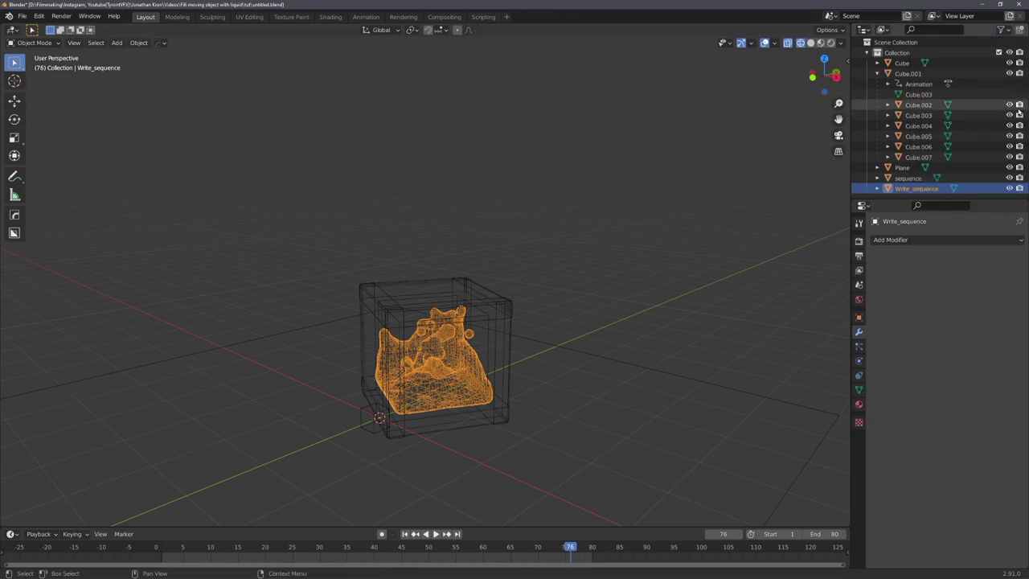
drag(1010, 104, 1009, 157)
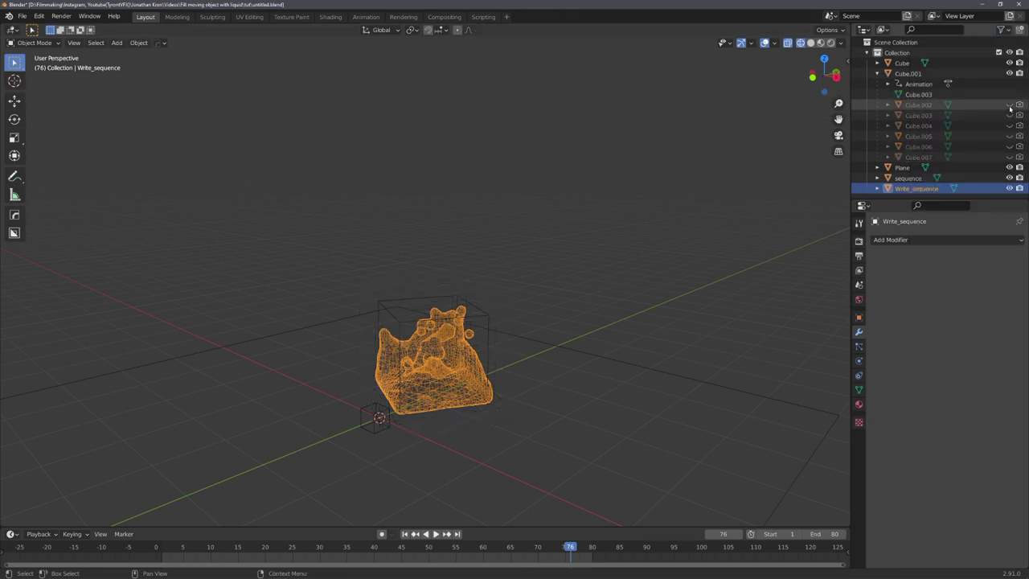
click(877, 73)
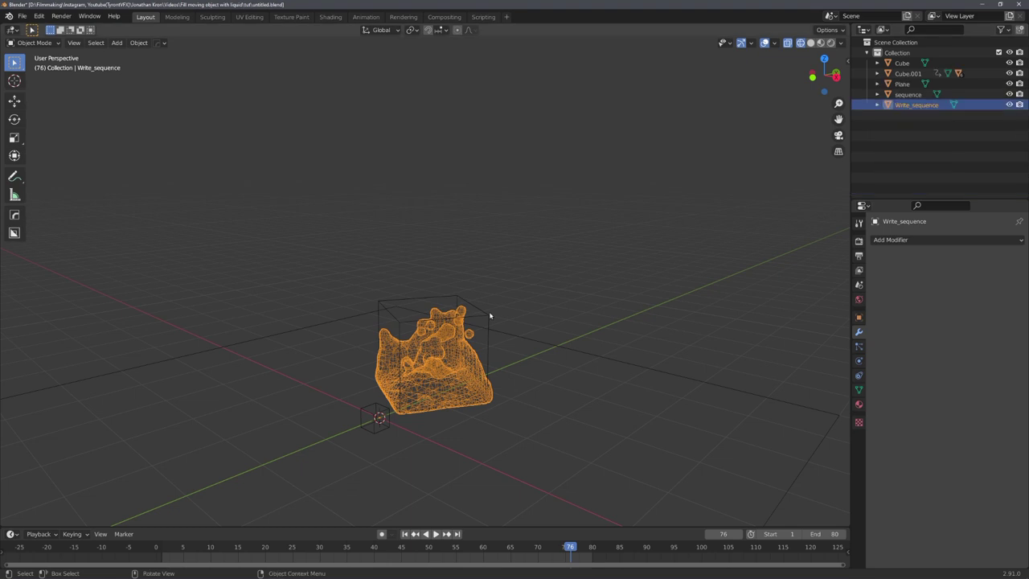
- Add a Solidify modifier to the inner box Cube.001 with a thickness of -0.135 m
click(489, 315)
shift+middle_drag(532, 327, 531, 278)
click(918, 239)
click(763, 402)
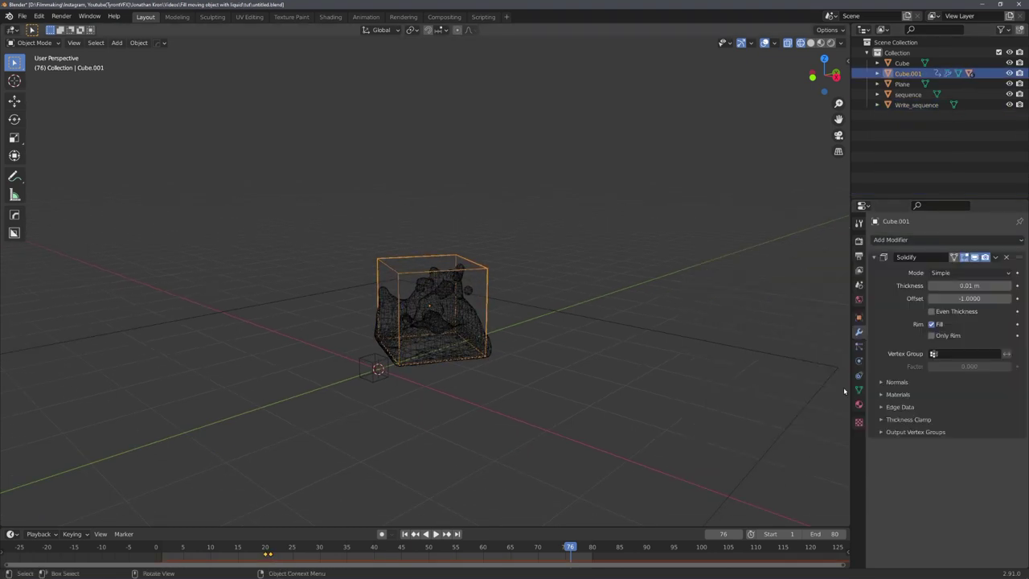
middle_drag(636, 368, 435, 303)
scroll(591, 339, up, 3)
- Play the animation from frame 1 to check the liquid against the solidified box
key(shift+Left)
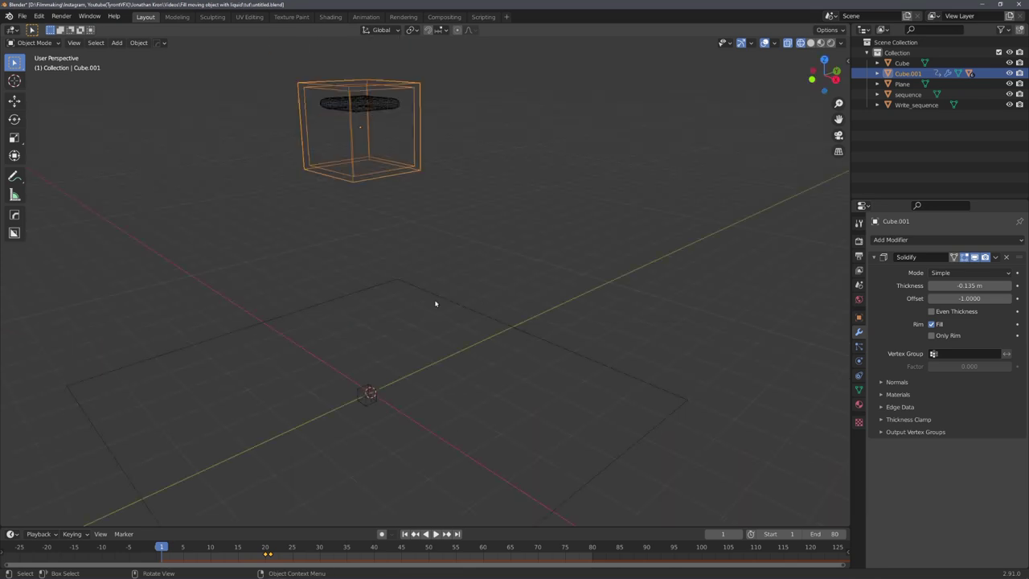
mouse_move(435, 303)
middle_down()
mouse_move(462, 312)
mouse_move(440, 311)
middle_up()
key(space)
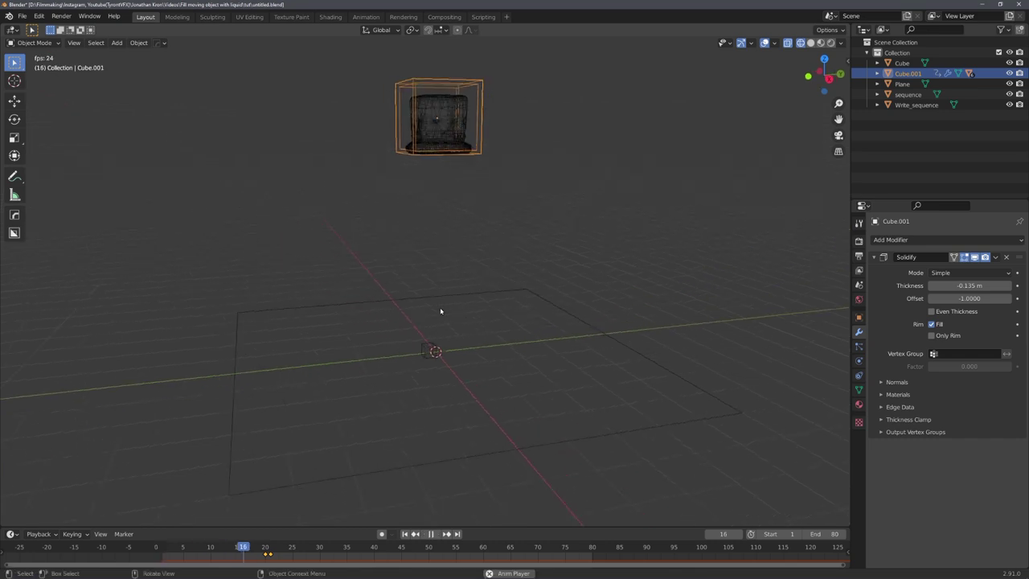